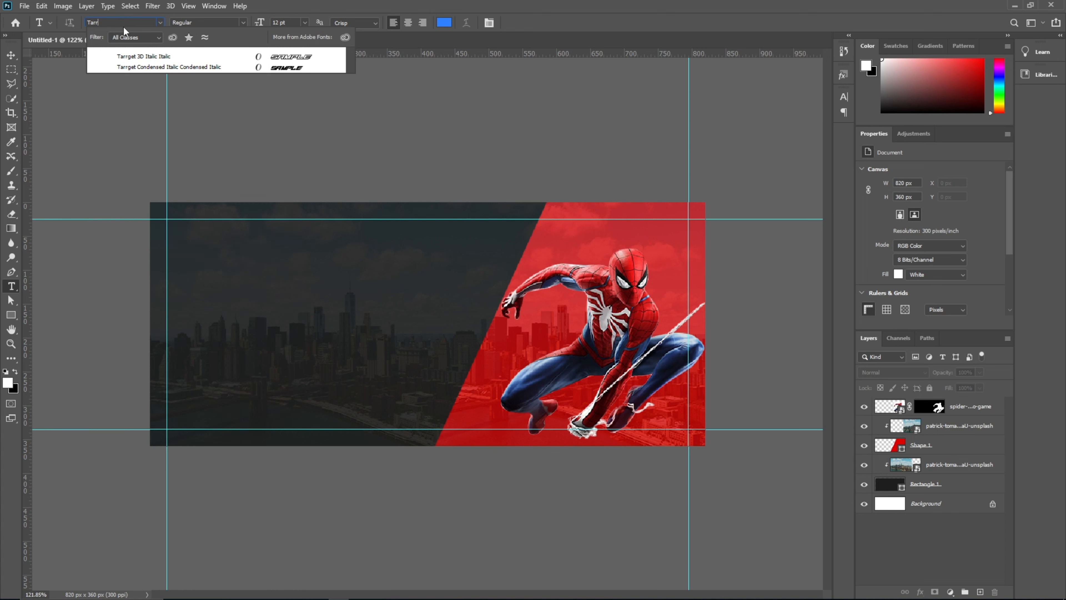
Step: Add the text SPIDER to the canvas in the Tarrget 3D Italic font
click(150, 57)
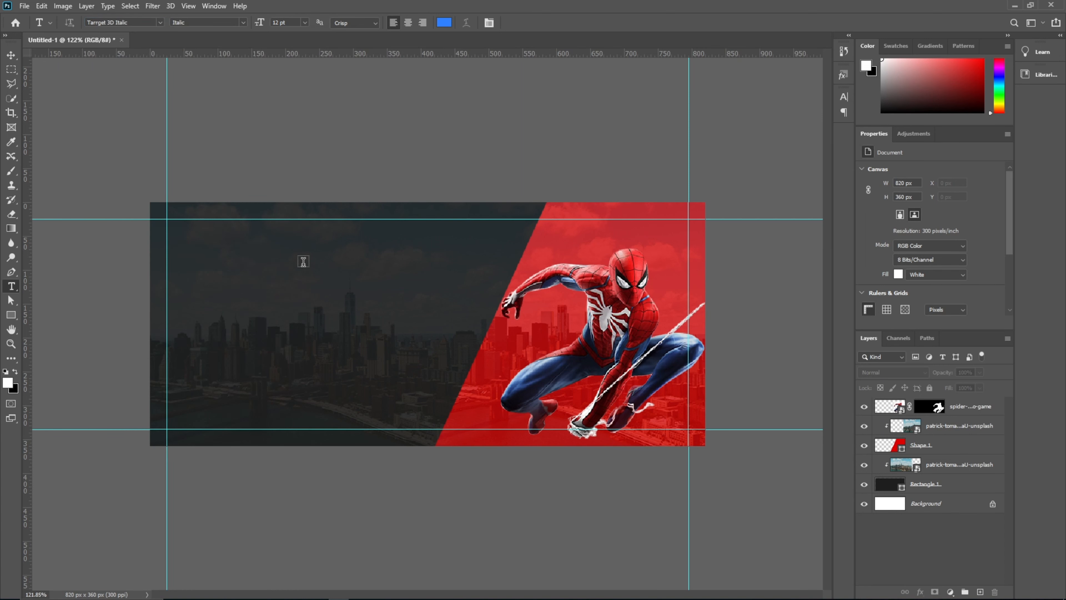
click(316, 305)
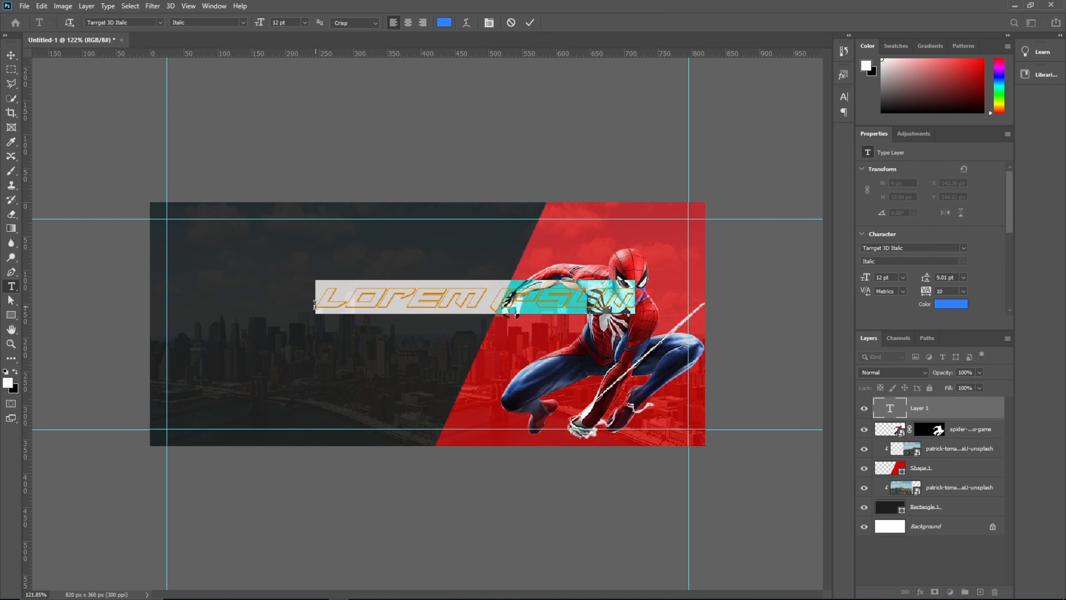
text(SPIDER)
Step: Set the SPIDER text's color to white and its size to 25 pt
double_click(361, 289)
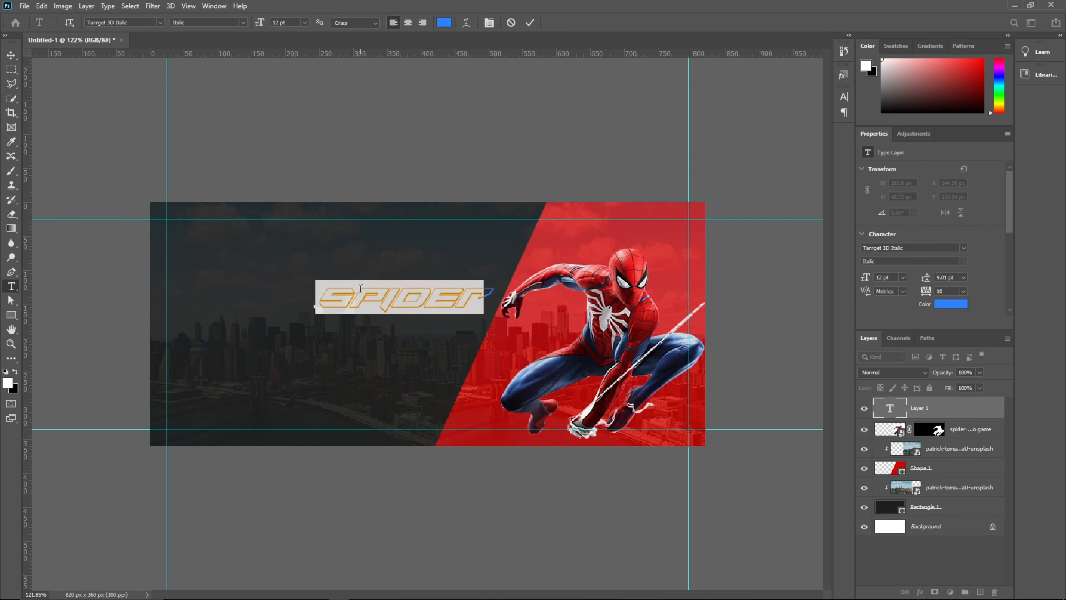
click(443, 22)
click(343, 153)
click(590, 150)
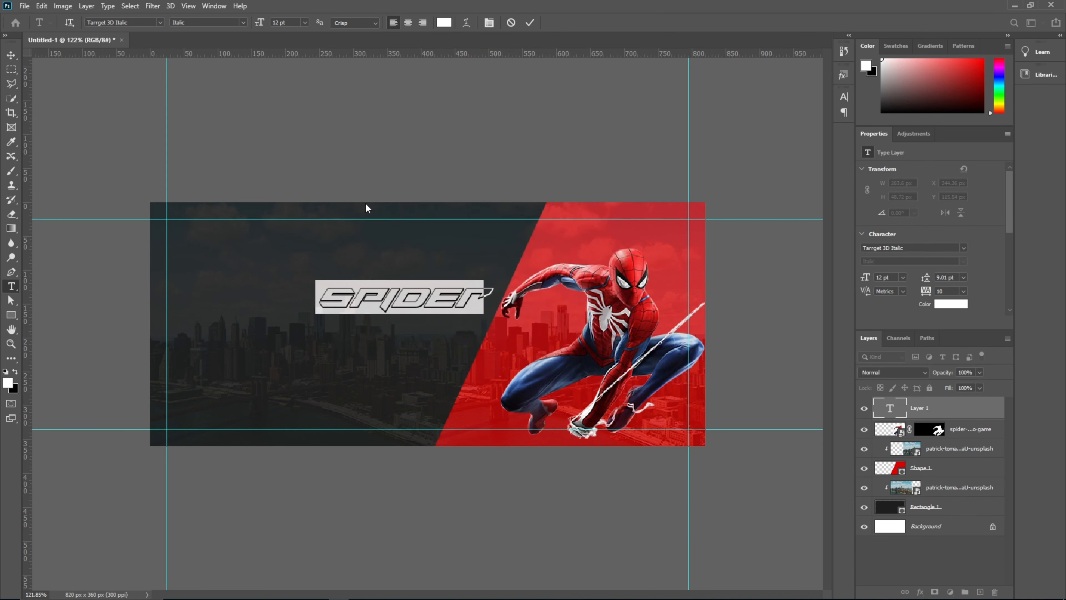
click(277, 22)
scroll(278, 23, up, 12)
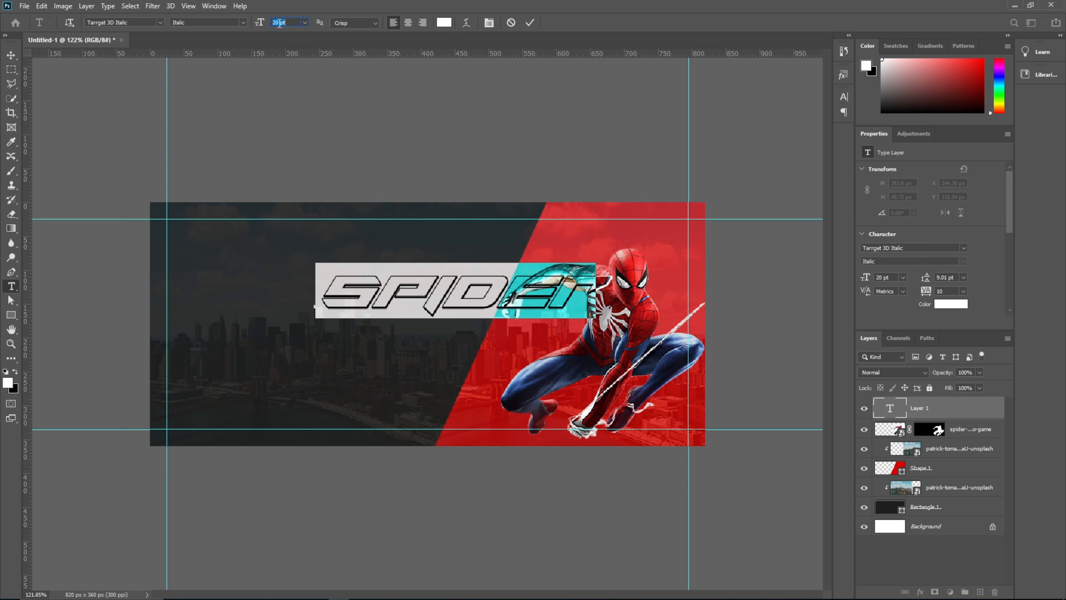
scroll(279, 23, up, 1)
Step: Move the SPIDER text further onto the banner's dark area and copy its wording
click(10, 55)
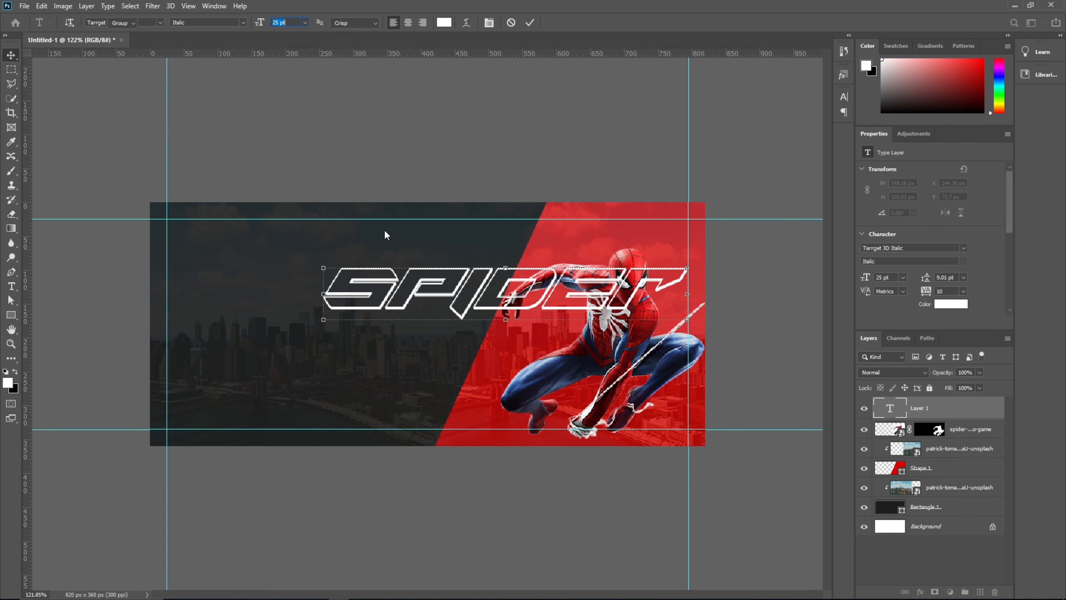
drag(401, 298, 316, 326)
key(Return)
key(ctrl+c)
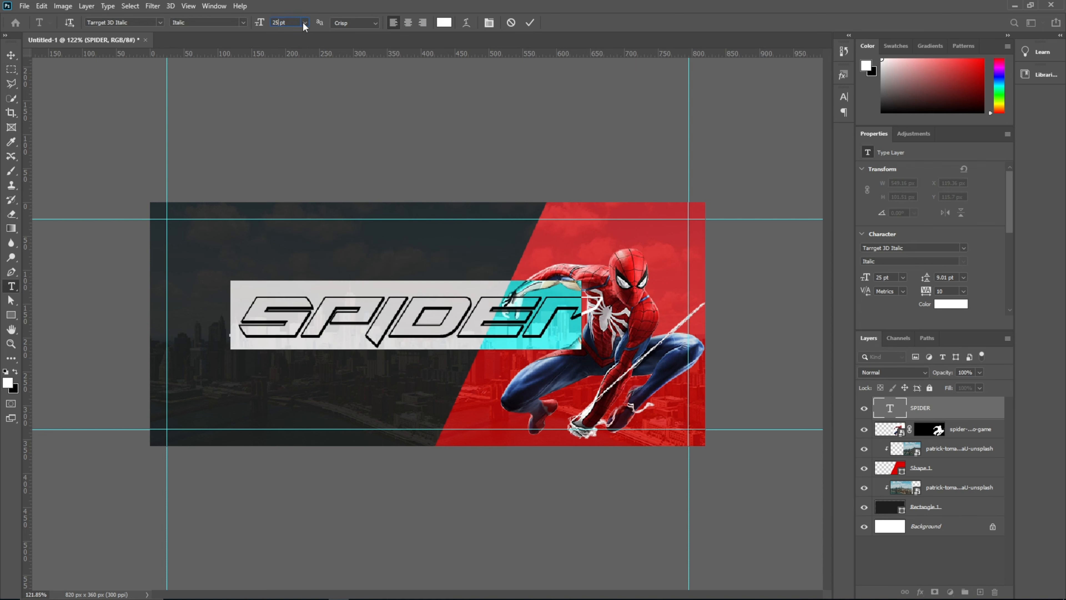
Step: Set the SPIDER text's size to 30 pt and shift it toward the banner's dark side
click(305, 23)
click(299, 137)
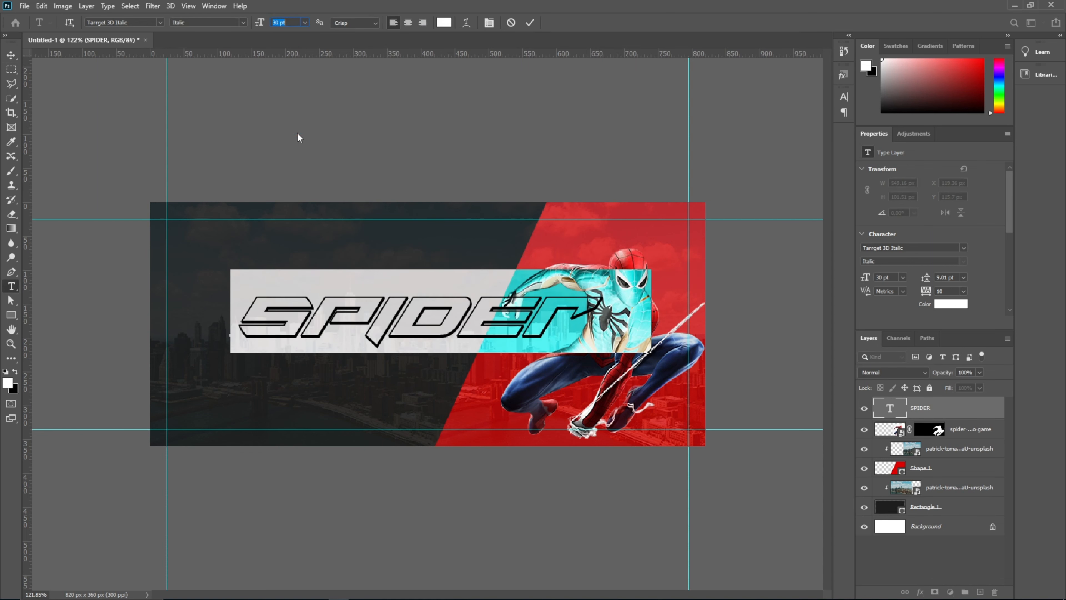
click(530, 22)
key(v)
drag(480, 331, 420, 332)
Step: Rotate the SPIDER text about -64.8° onto the red shape's slanted edge and place its layer beneath the Spider-Man image
key(ctrl+t)
drag(642, 336, 523, 76)
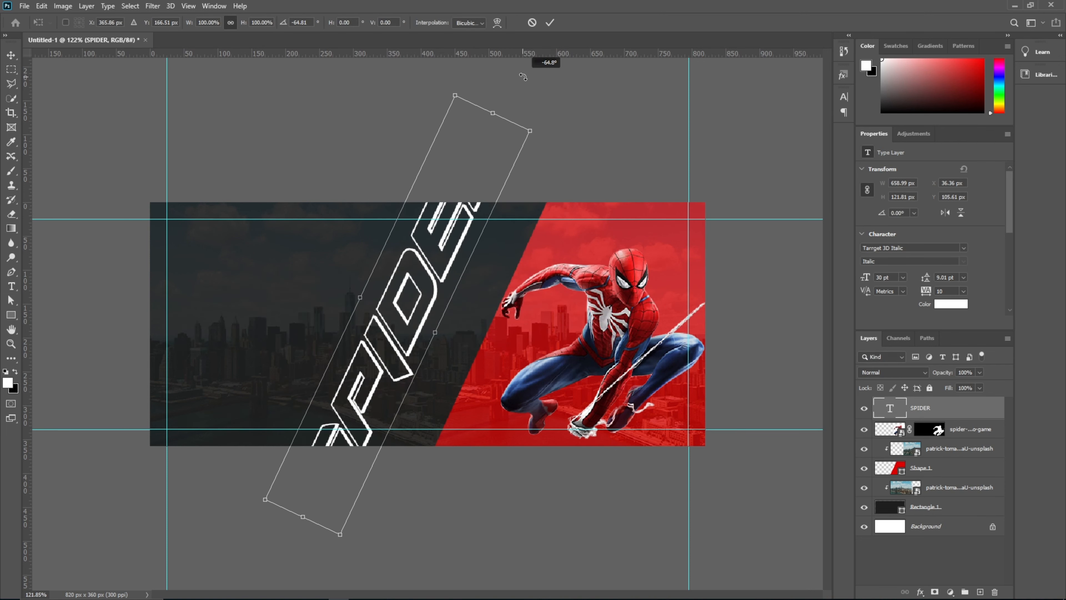
drag(419, 330, 529, 292)
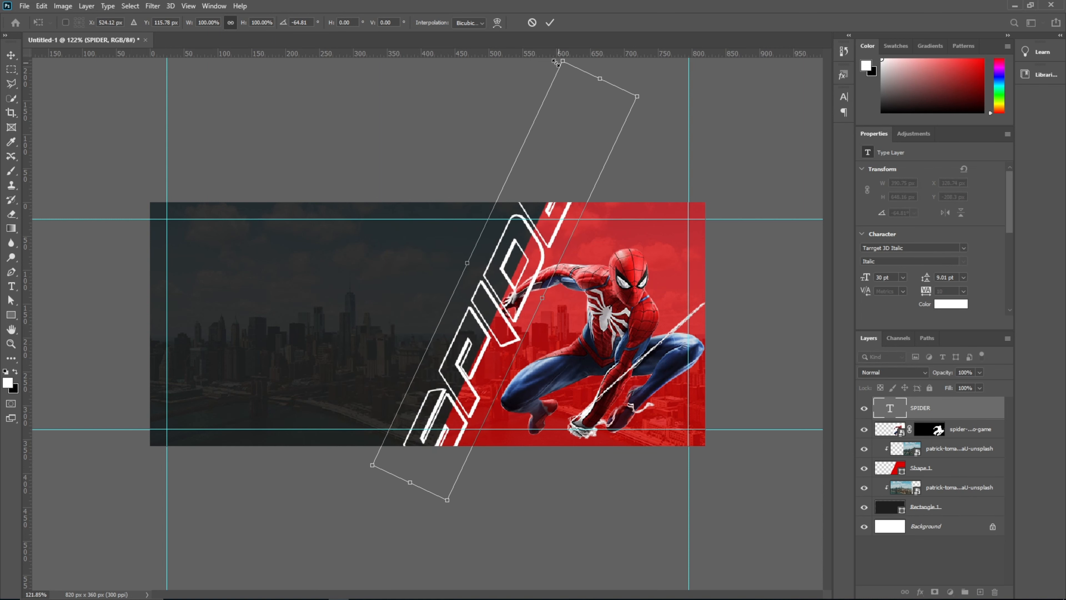
click(549, 22)
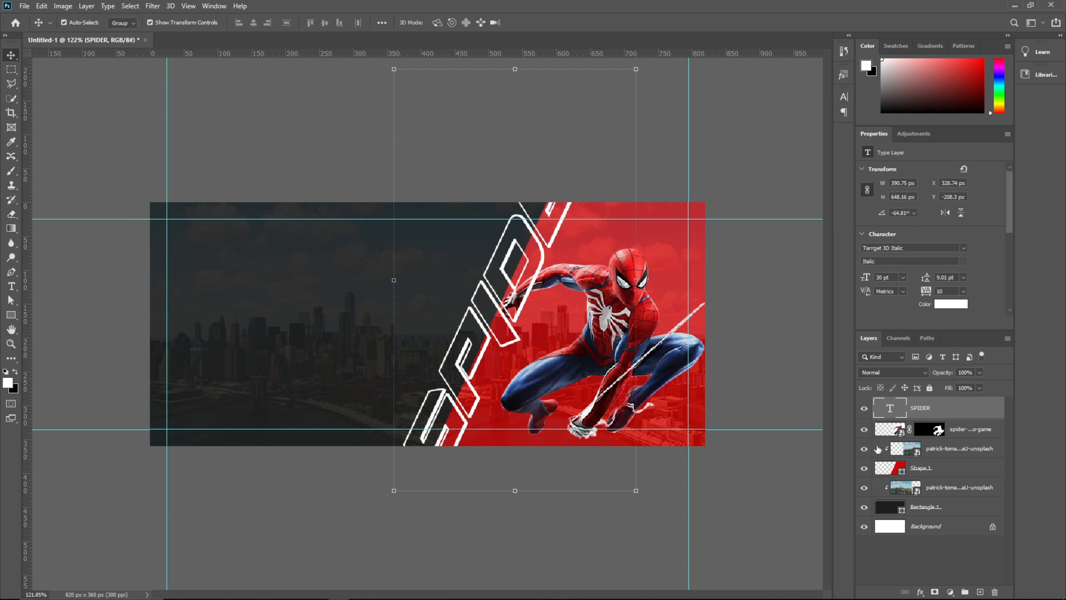
drag(948, 413, 949, 445)
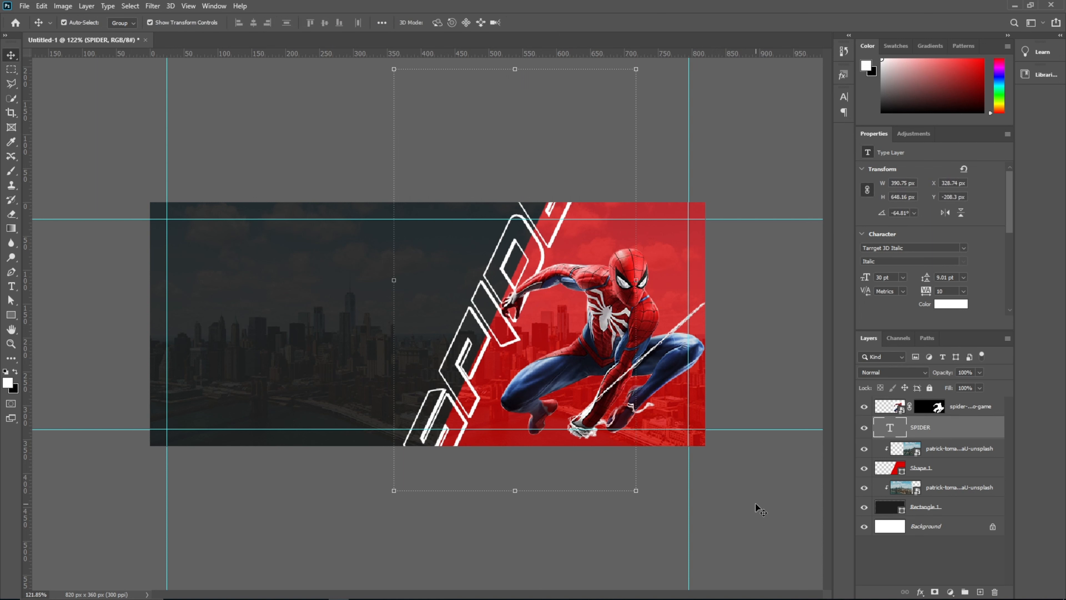
click(733, 460)
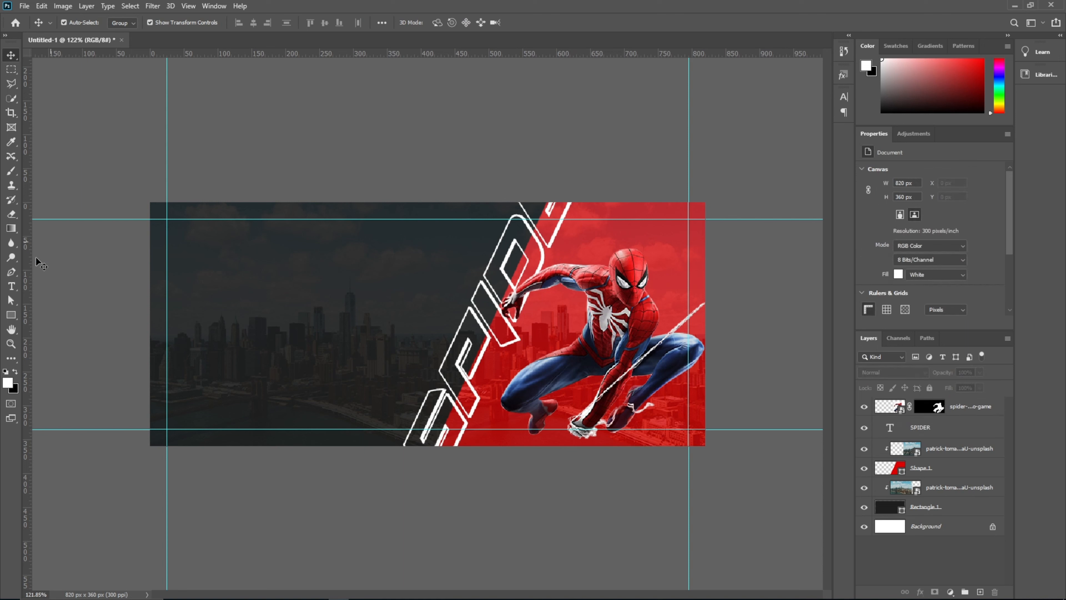
Step: Add a second SPIDER text from the copied wording and set its font to Tarrget Condensed Italic
click(12, 286)
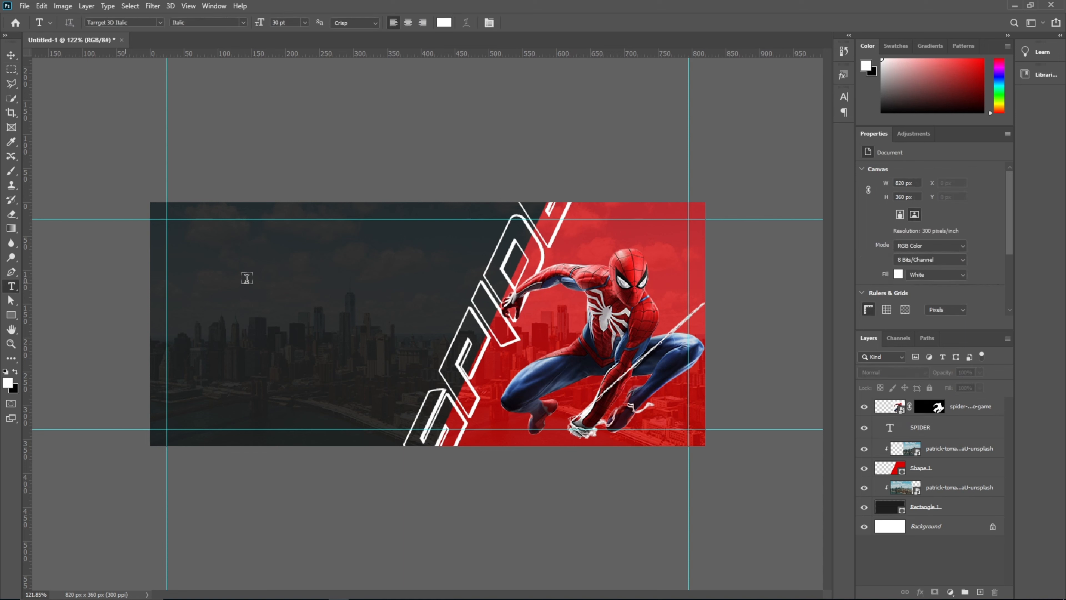
click(264, 277)
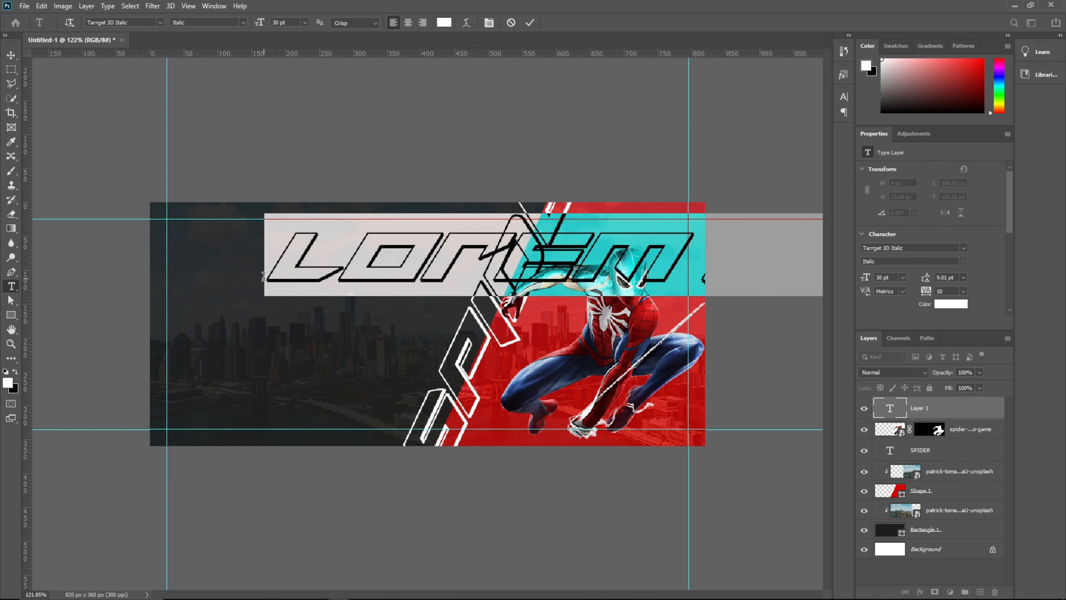
key(BackSpace)
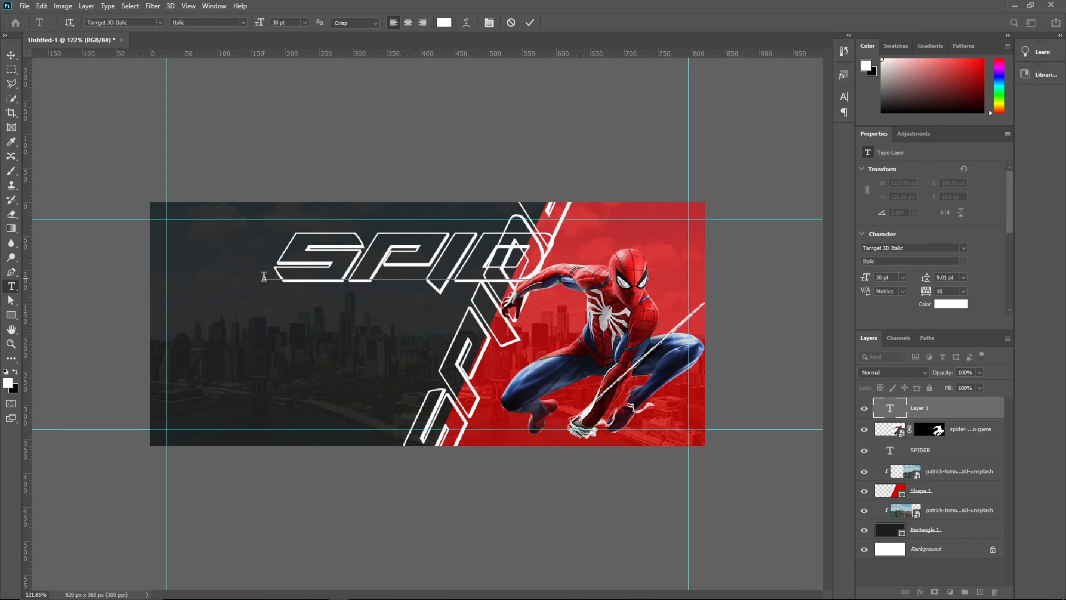
key(ctrl+v)
key(ctrl+a)
click(159, 22)
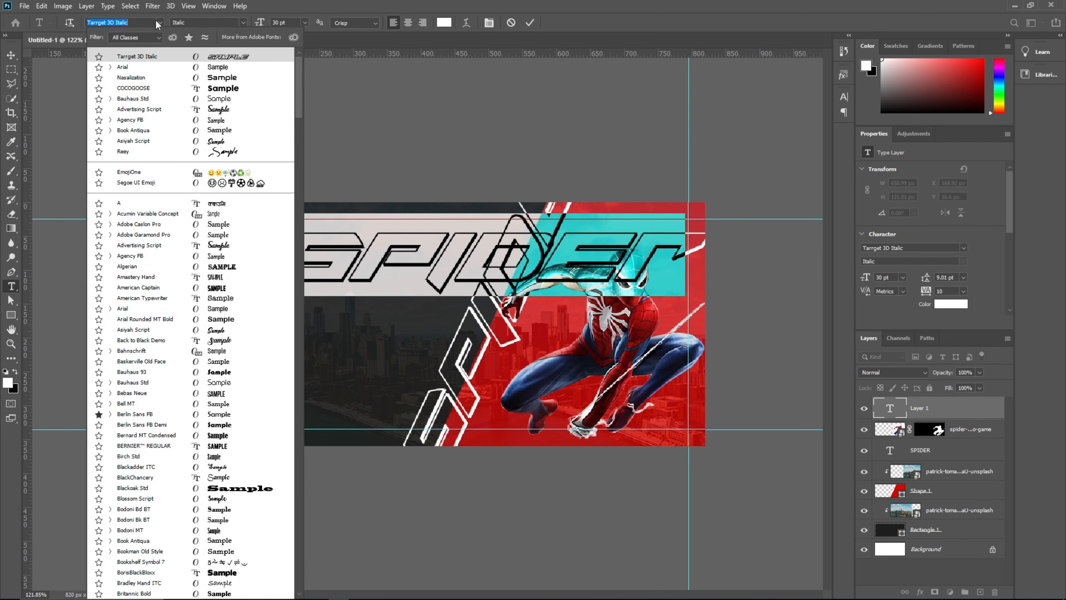
text(TARR)
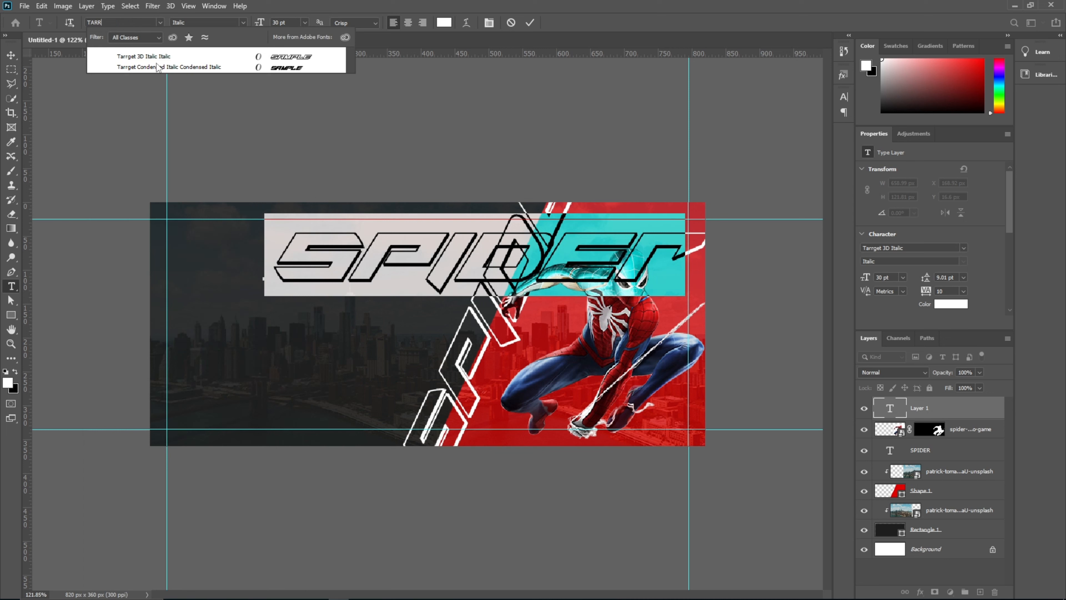
click(158, 67)
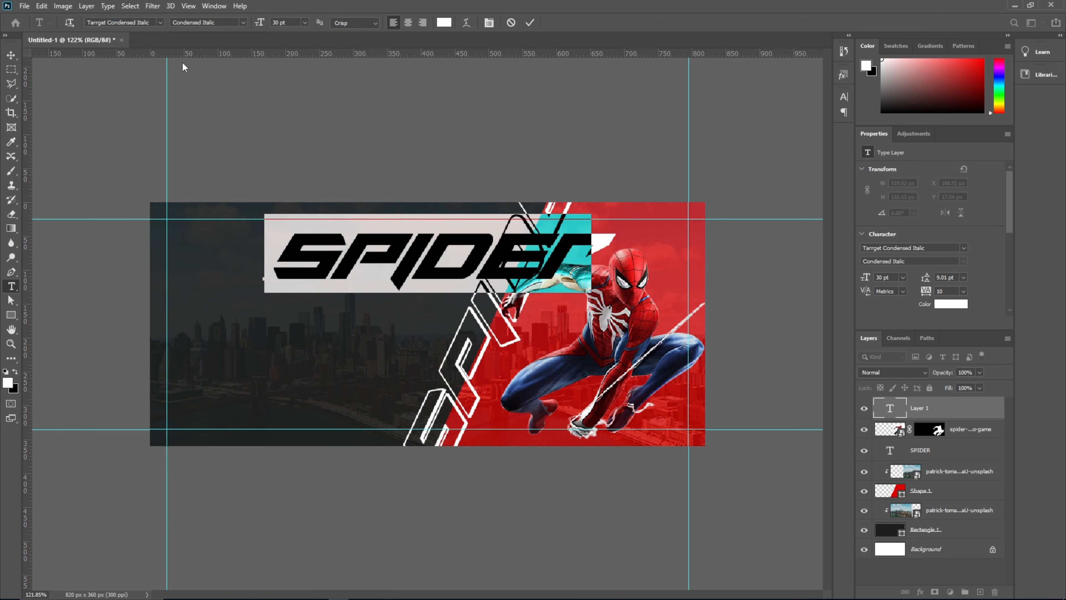
click(11, 55)
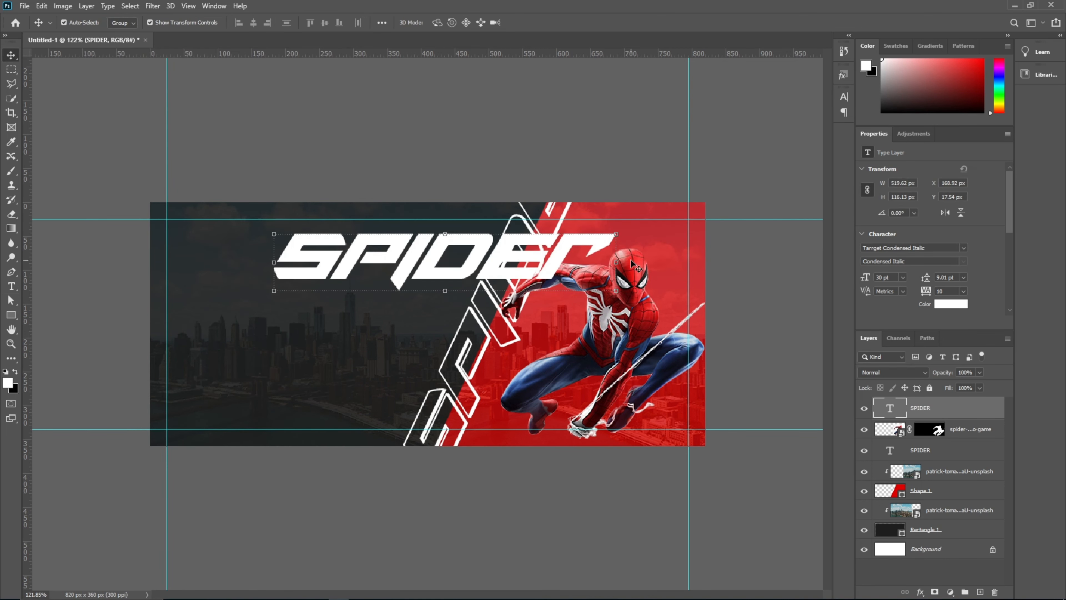
Step: Rotate the solid SPIDER text about -64.9° to overlap the outlined one, and place its layer beneath the Spider-Man image
key(ctrl+t)
drag(630, 239, 499, 76)
drag(433, 285, 508, 332)
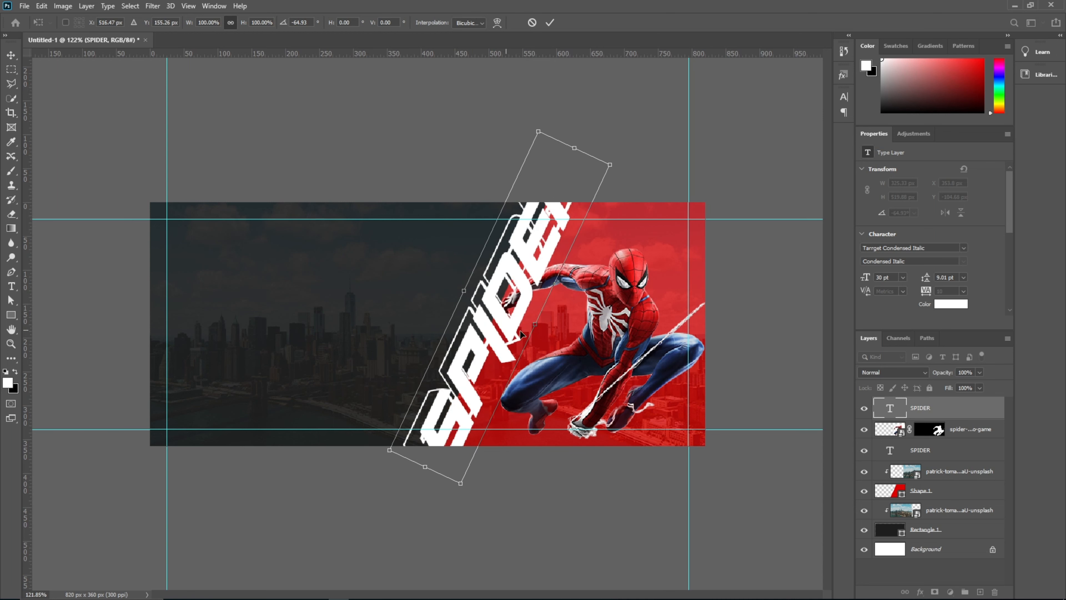
drag(920, 413, 926, 445)
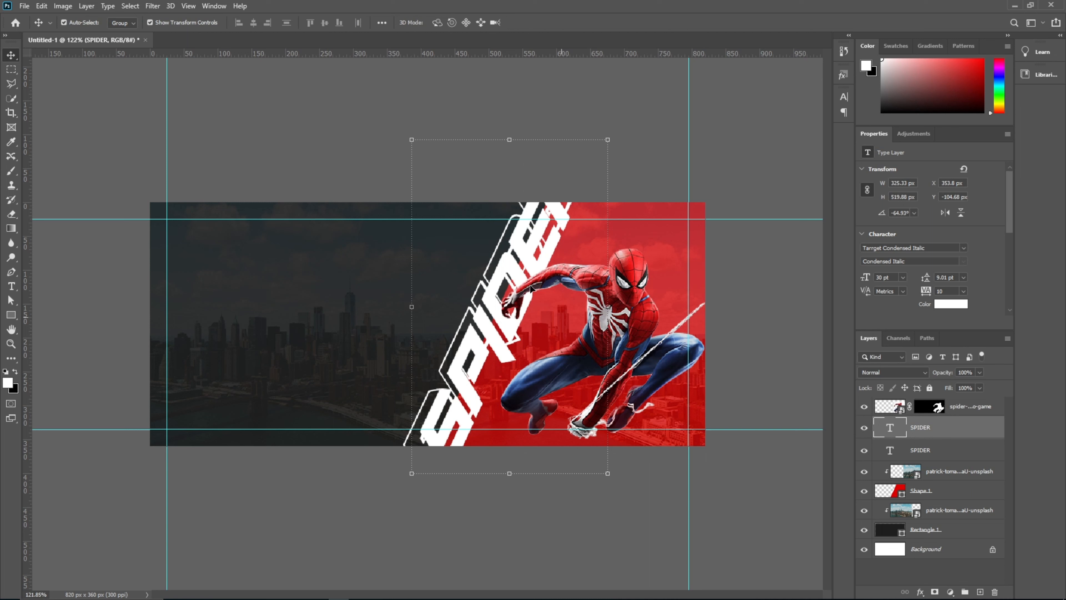
drag(520, 283, 538, 261)
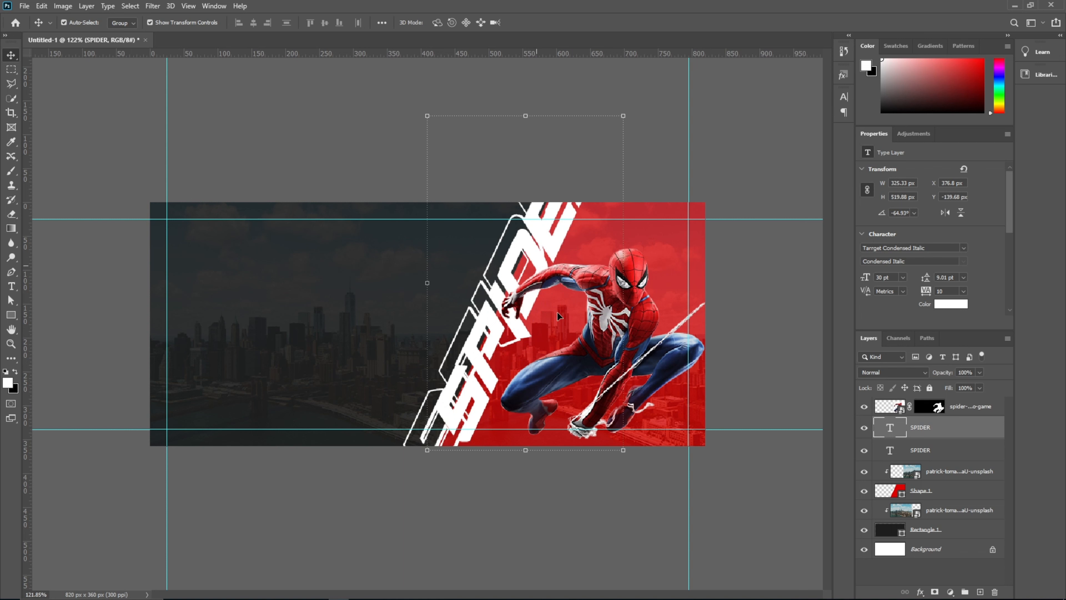
click(563, 160)
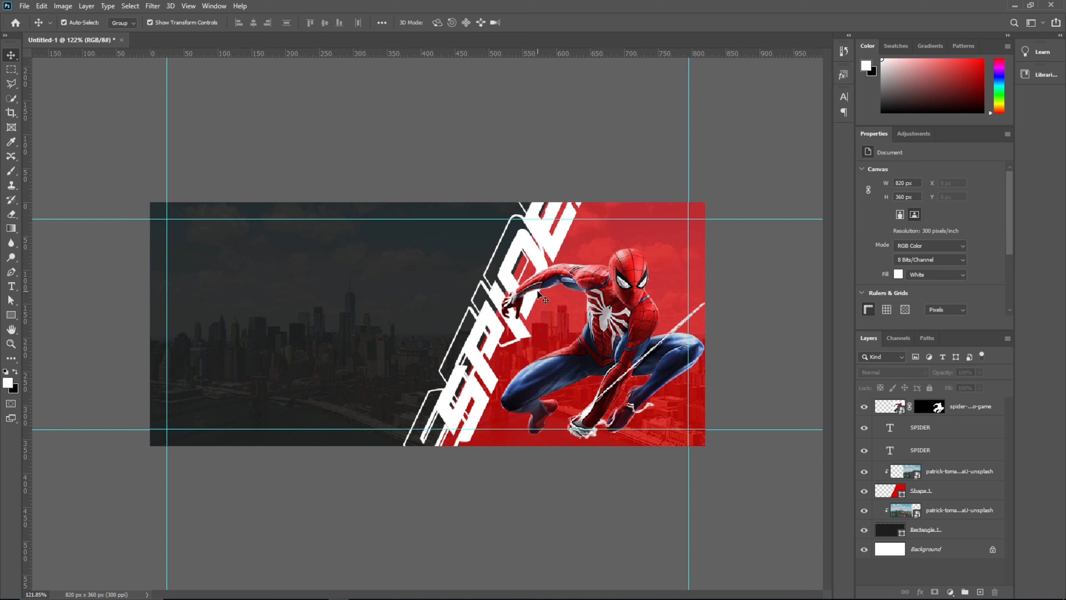
Step: Duplicate the solid SPIDER text onto the dark area and rotate the copy nearly horizontal, to about -0.78°
click(493, 360)
drag(493, 352, 275, 353)
key(ctrl+t)
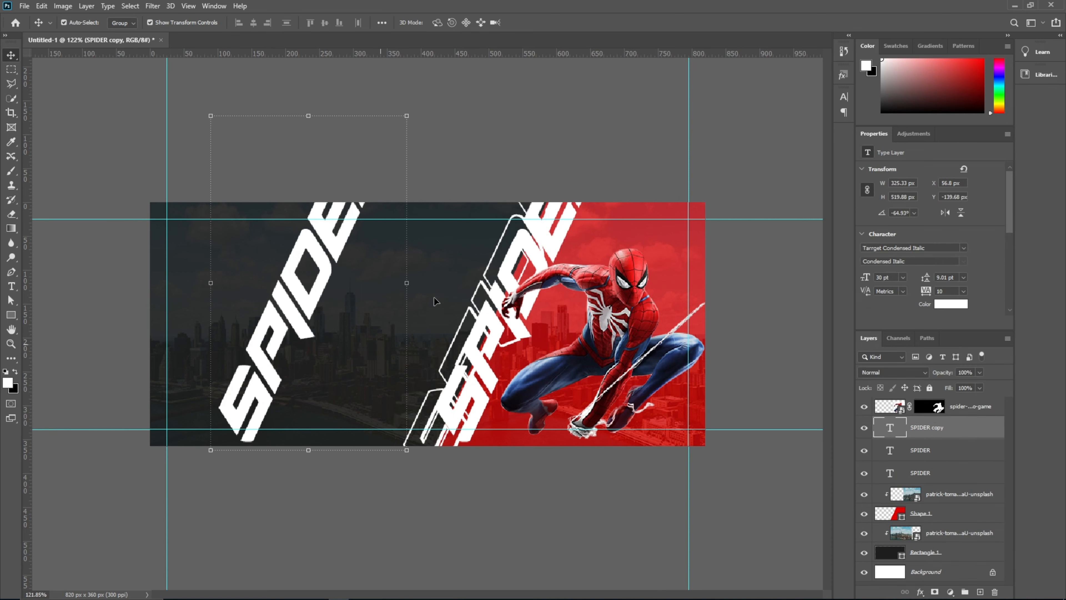
drag(426, 336, 368, 379)
click(550, 22)
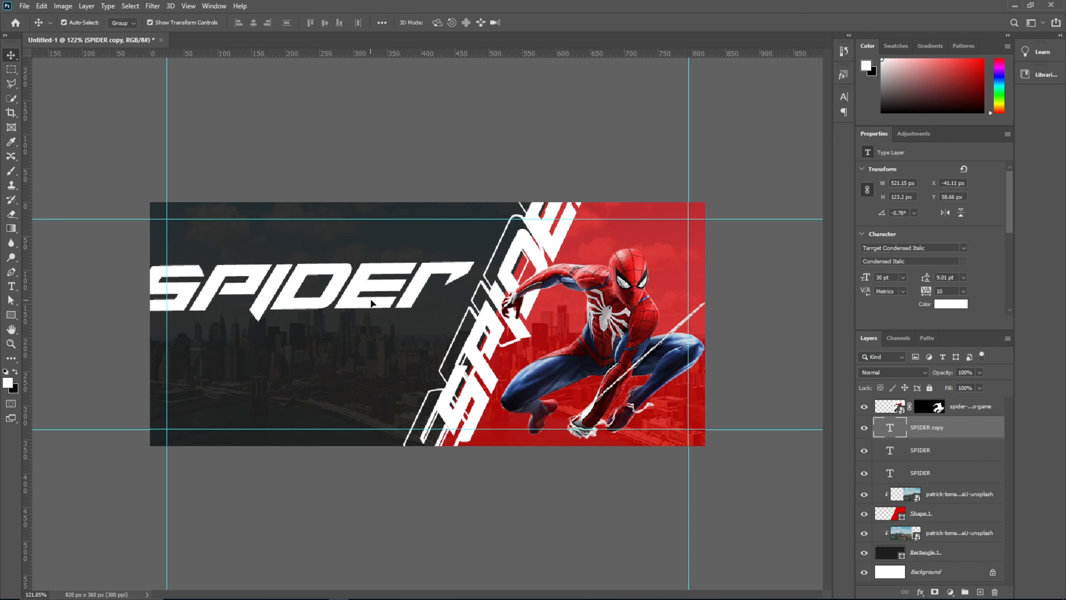
Step: Scale the horizontal SPIDER copy down to about 301 px wide and position it inside the guides on the dark area
drag(391, 313, 393, 336)
drag(488, 347, 399, 328)
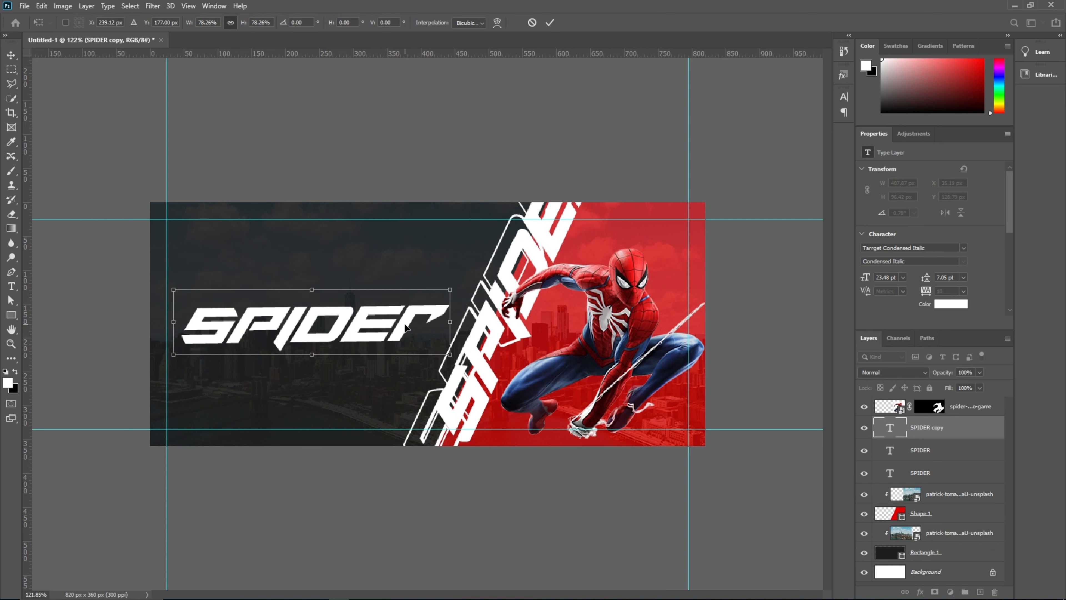
drag(448, 354, 364, 321)
key(Return)
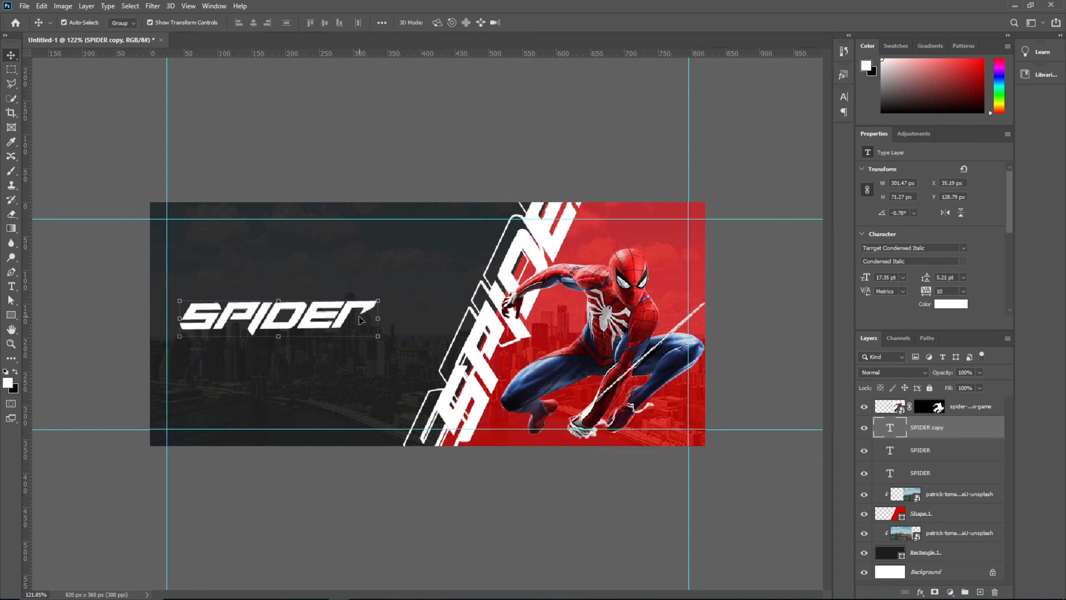
Step: Extend the horizontal text to SPIDER MAN and set its size to 14 pt
key(t)
click(378, 314)
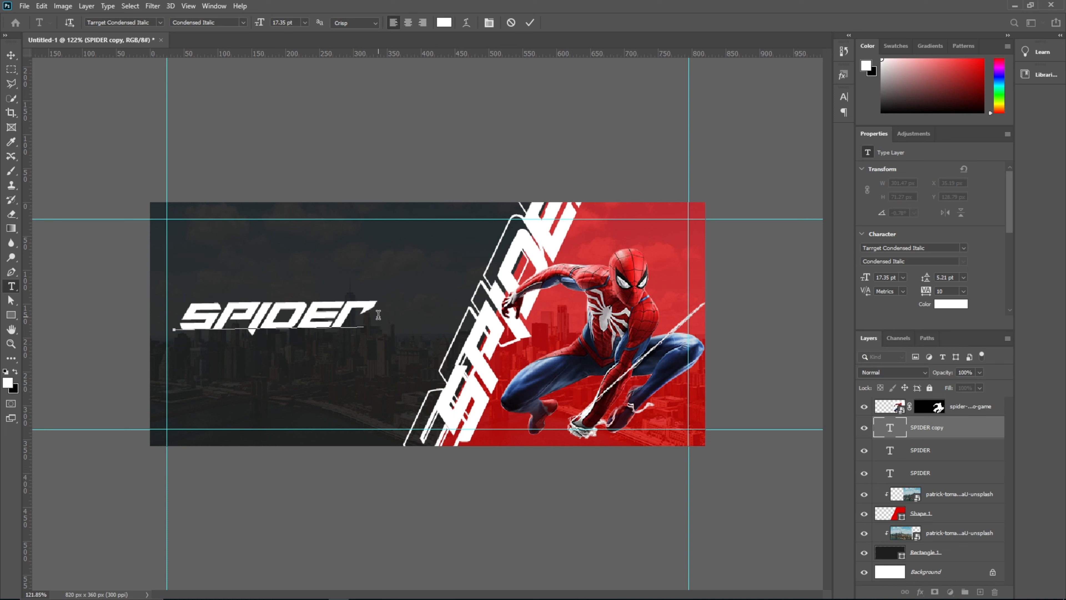
text(MAN)
key(ctrl+a)
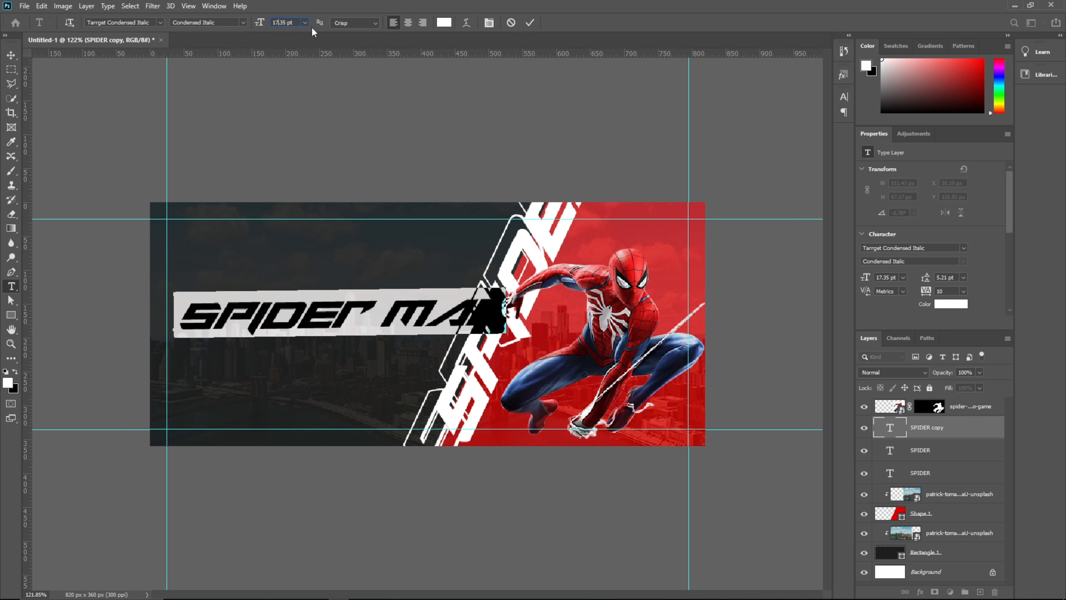
click(305, 23)
click(290, 97)
Step: Color the word SPIDER red in the SPIDER MAN title and duplicate the title just above it
click(444, 22)
drag(339, 315, 367, 301)
click(11, 55)
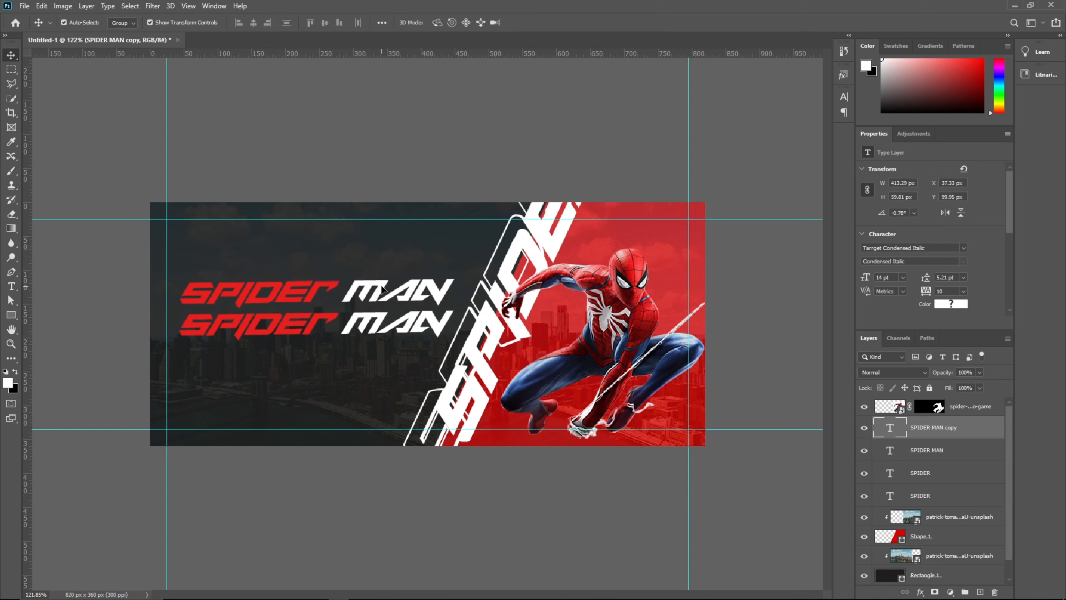
Step: Recolor all of the duplicated SPIDER MAN text white
double_click(384, 290)
click(444, 23)
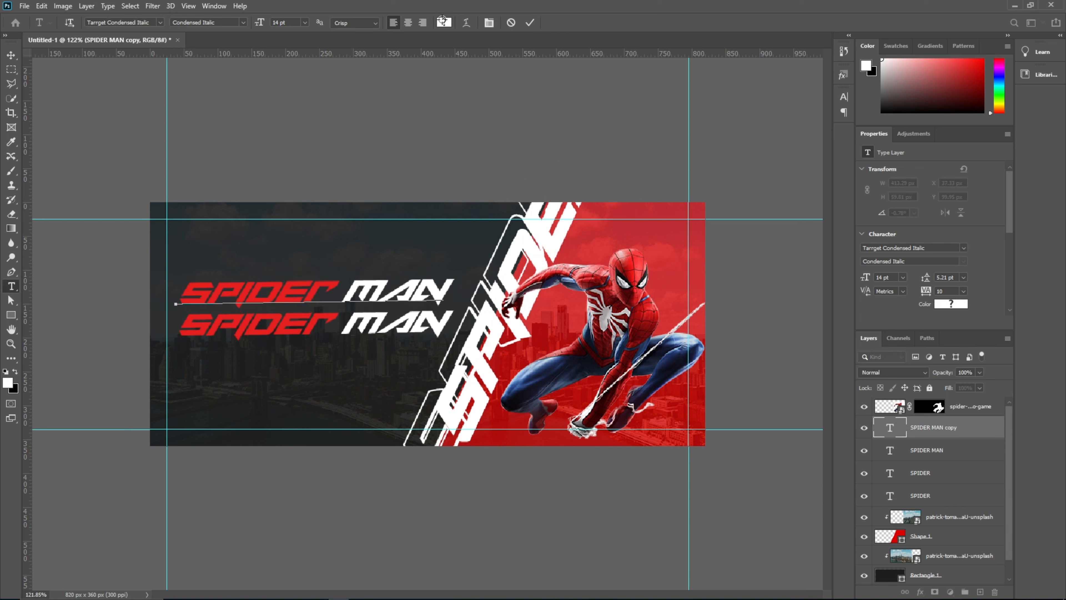
click(252, 170)
click(503, 162)
Step: Set the duplicated SPIDER MAN text's font to Tarrget 3D Italic and its size to 36 pt
click(160, 23)
click(168, 138)
click(305, 23)
click(292, 137)
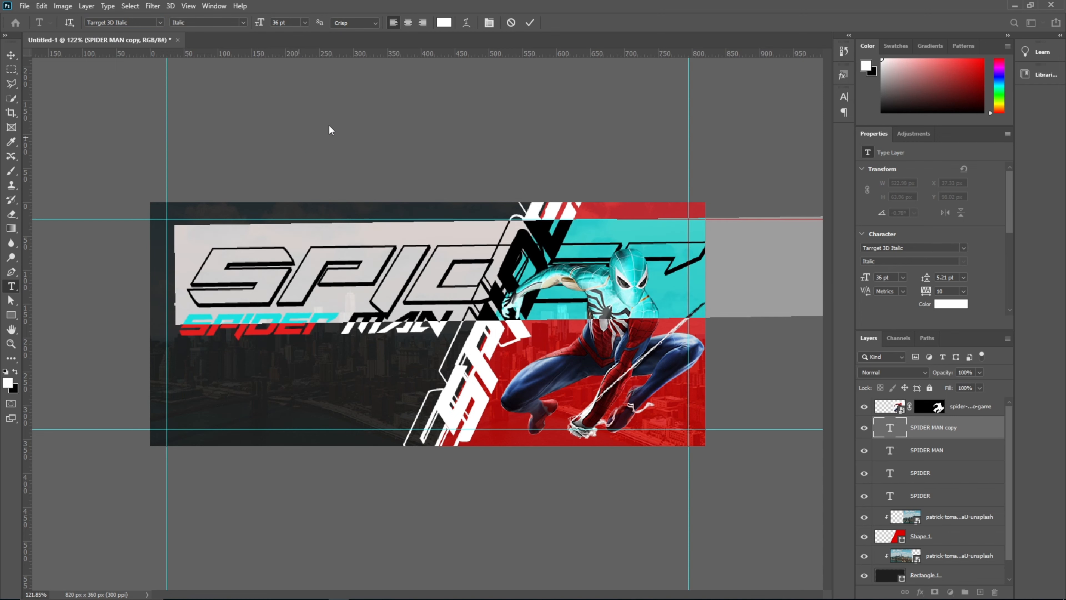
click(530, 23)
Step: Place the outlined SPIDER MAN layer below Shape 1 and position the text behind the small SPIDER MAN title
key(v)
drag(425, 268, 411, 332)
drag(938, 433, 921, 546)
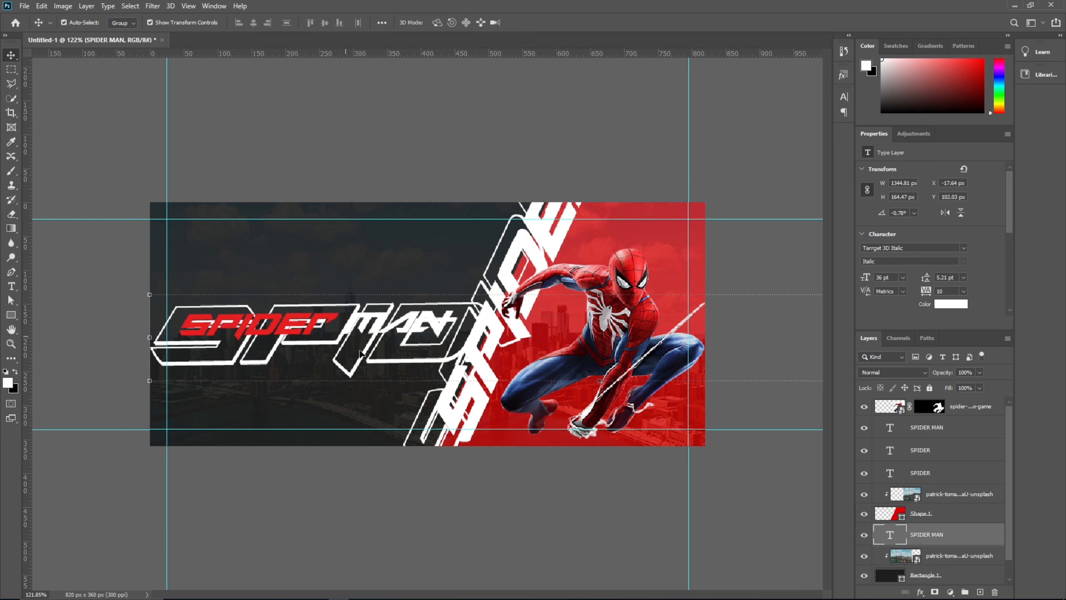
drag(367, 364, 378, 357)
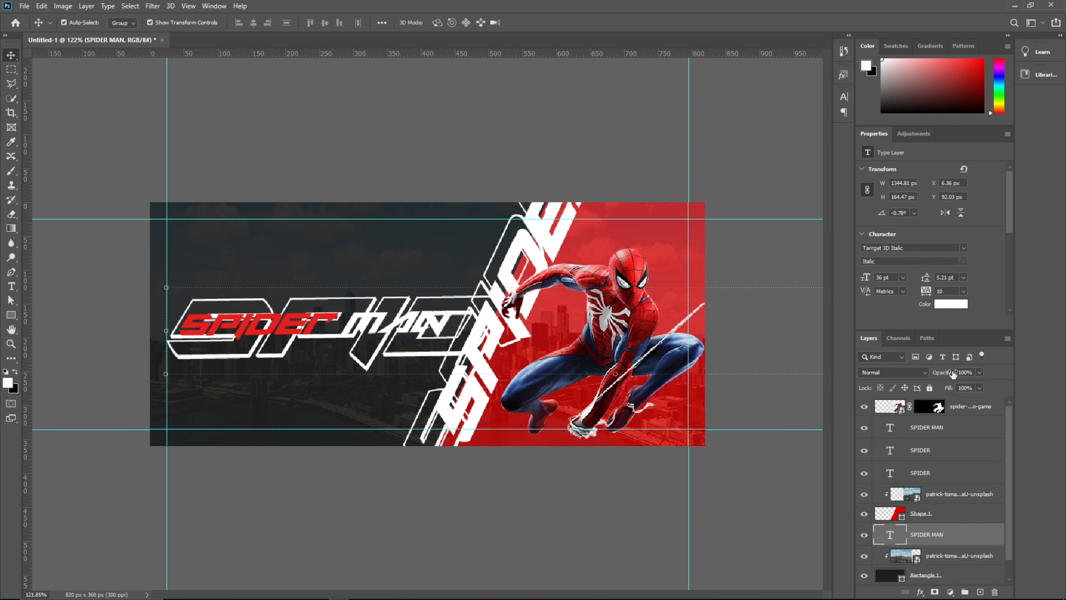
Step: Fade the outlined SPIDER MAN text to 19% opacity, resized to 24 pt and positioned behind the small title
drag(953, 373, 906, 374)
drag(373, 362, 318, 362)
double_click(890, 535)
click(306, 23)
click(295, 129)
click(12, 56)
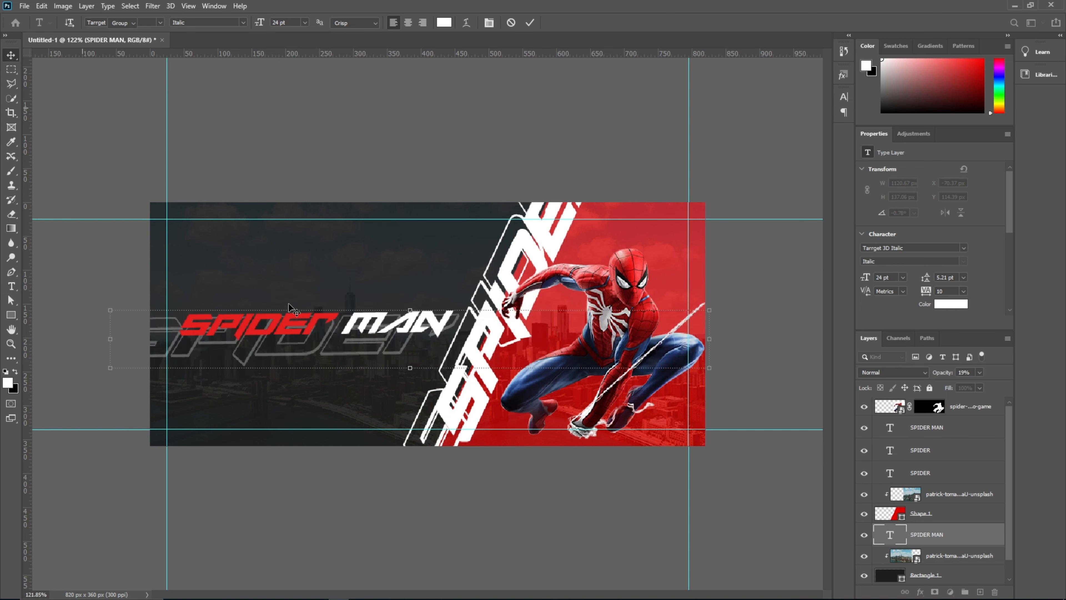
drag(324, 346, 374, 343)
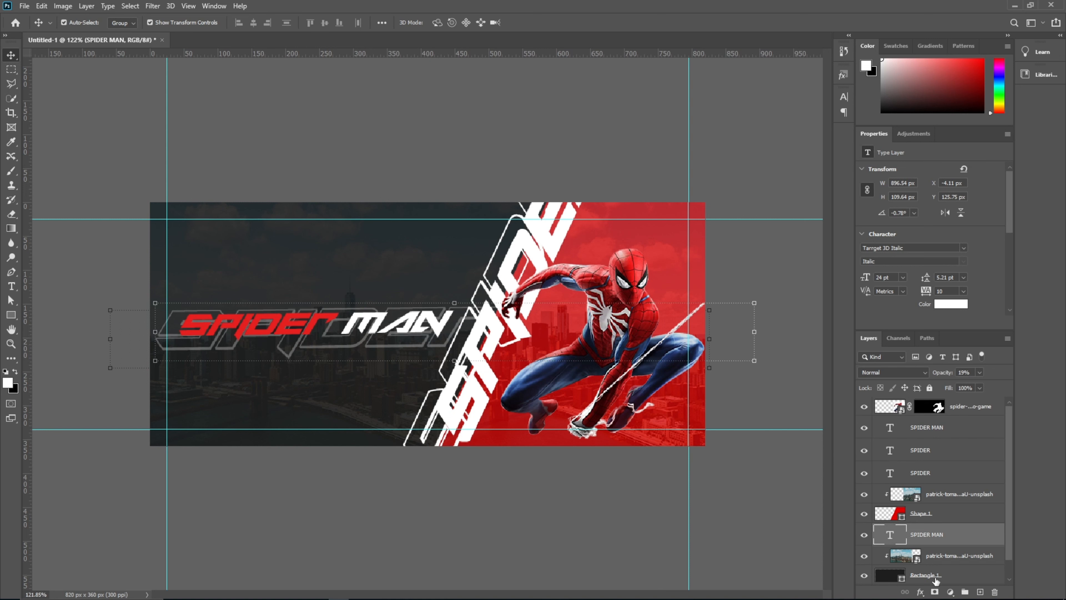
Step: Hide the outlined SPIDER MAN text with a black layer mask and partly reveal it by painting white with a 175 px brush
click(935, 592)
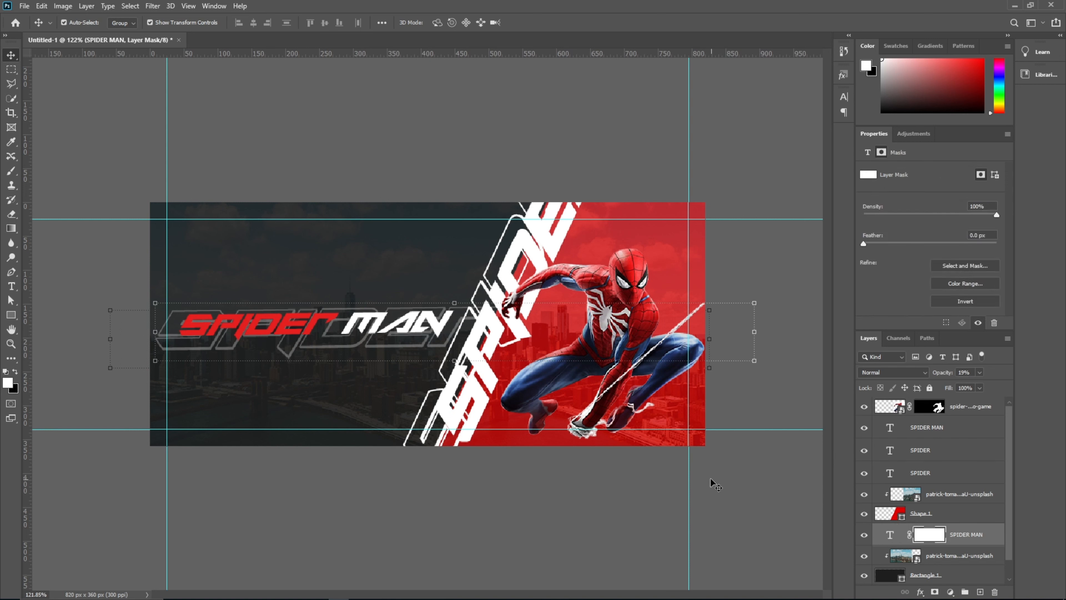
key(ctrl+i)
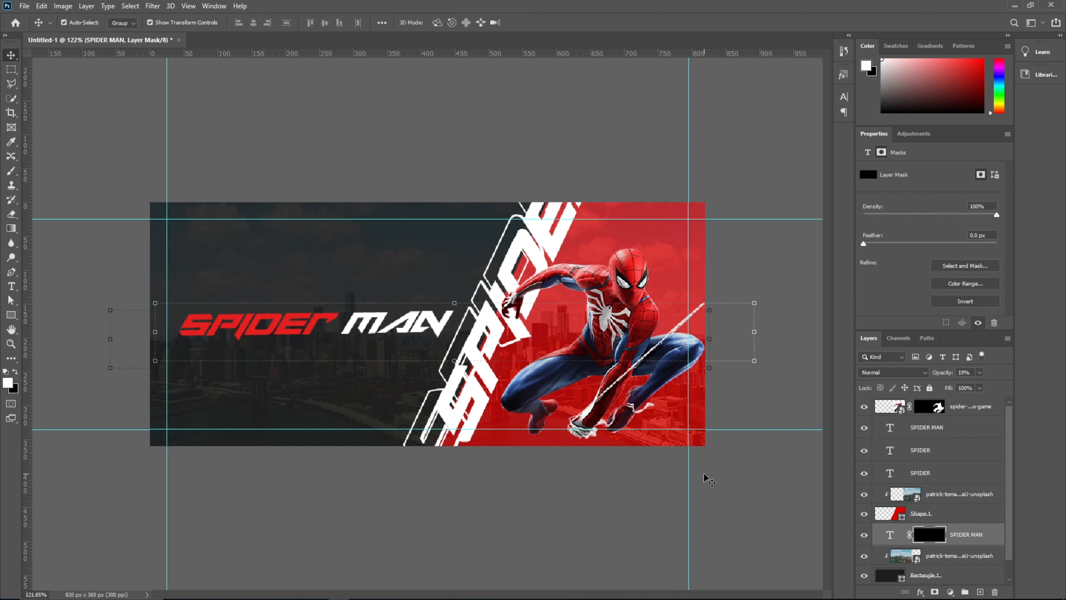
key(b)
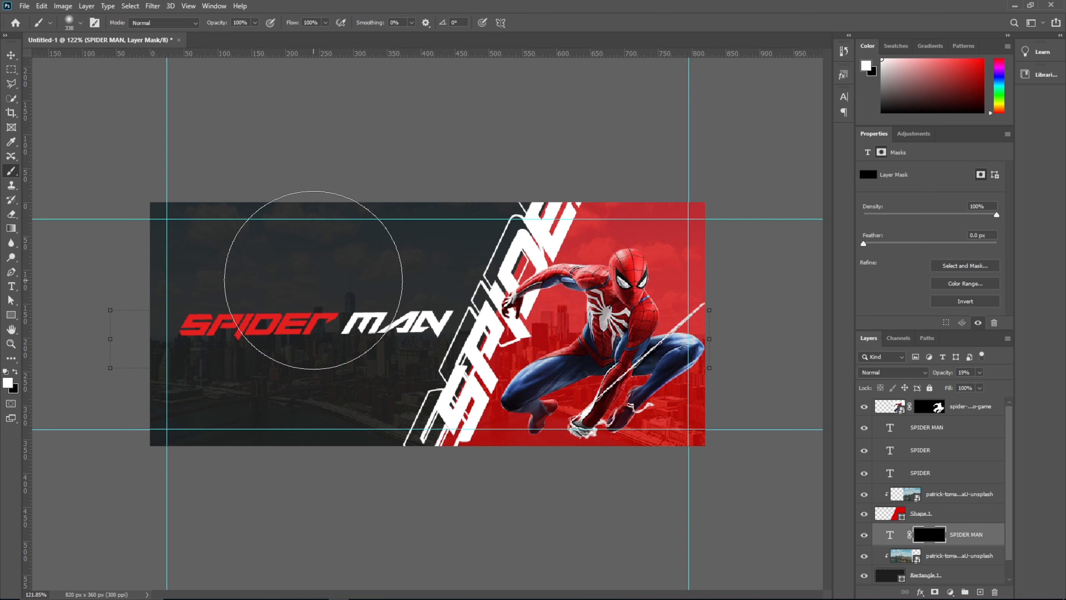
key(bracketleft)
key(bracketleft)
key(bracketleft)
key(bracketleft)
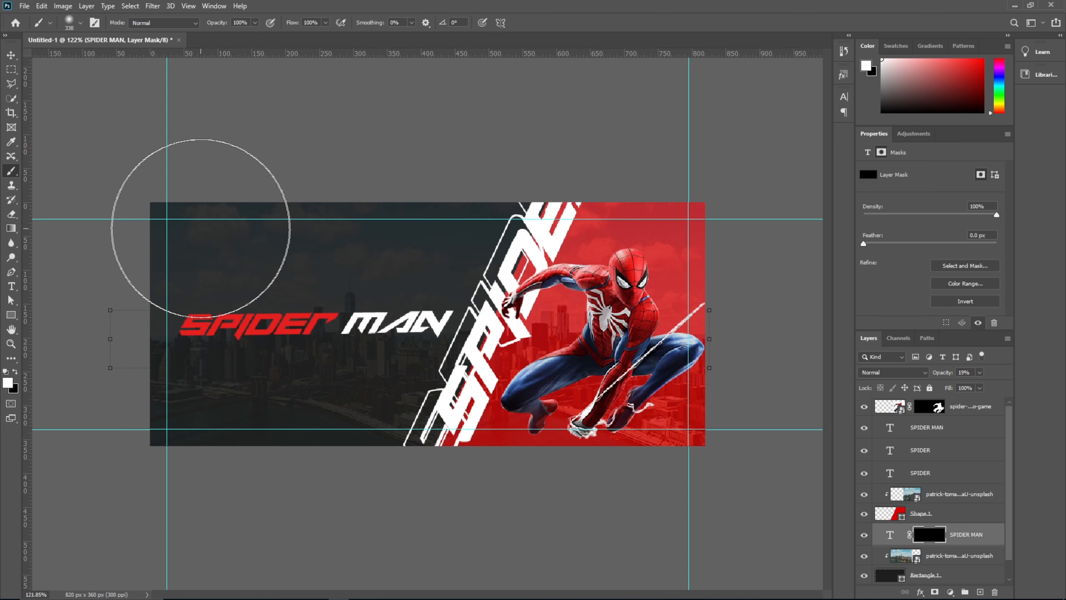
drag(197, 266, 559, 267)
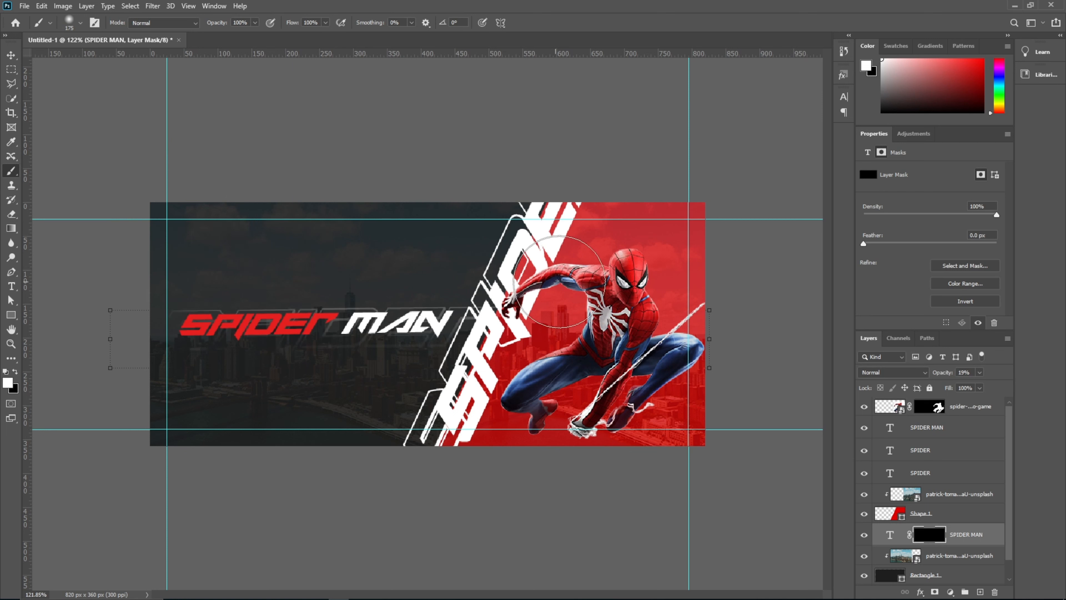
mouse_move(197, 280)
mouse_down()
mouse_move(167, 274)
mouse_move(333, 250)
mouse_move(552, 262)
mouse_move(548, 277)
mouse_up()
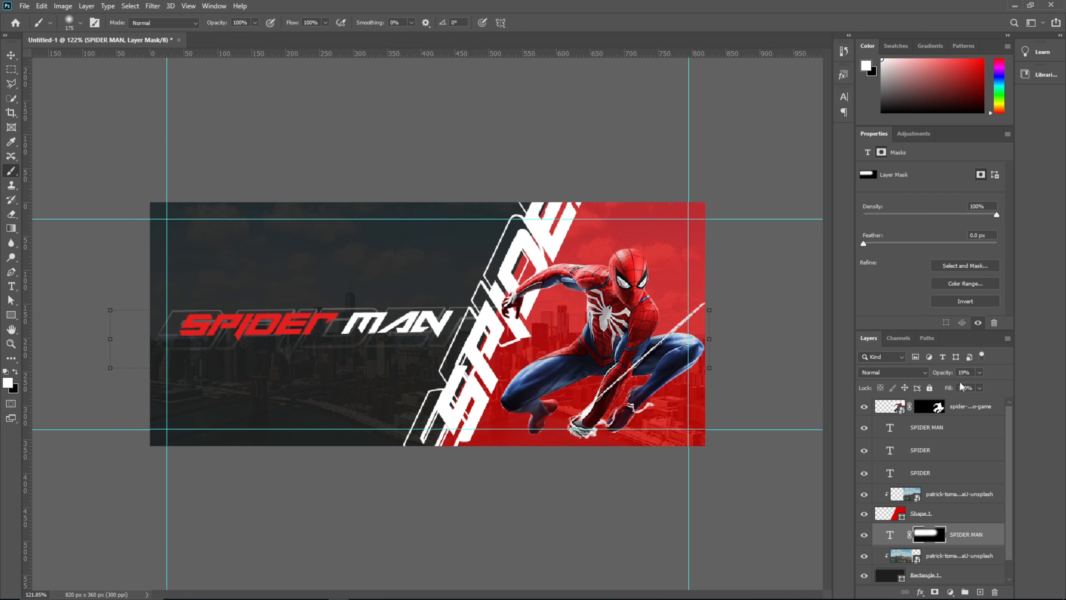
Step: Raise the outlined SPIDER MAN layer's opacity to 29% and deselect the layer
drag(945, 377, 951, 377)
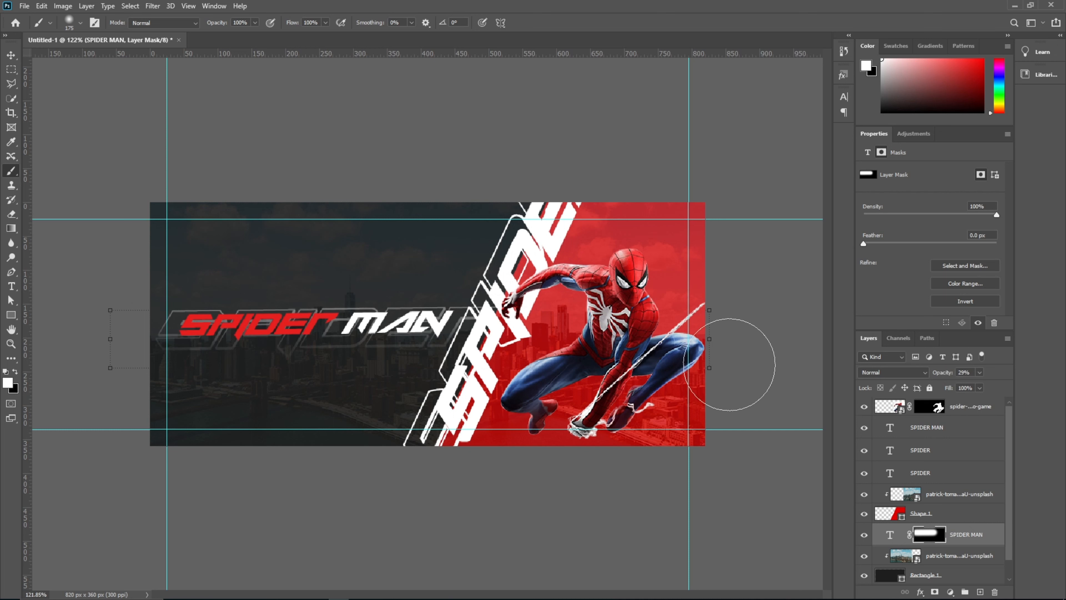
click(11, 55)
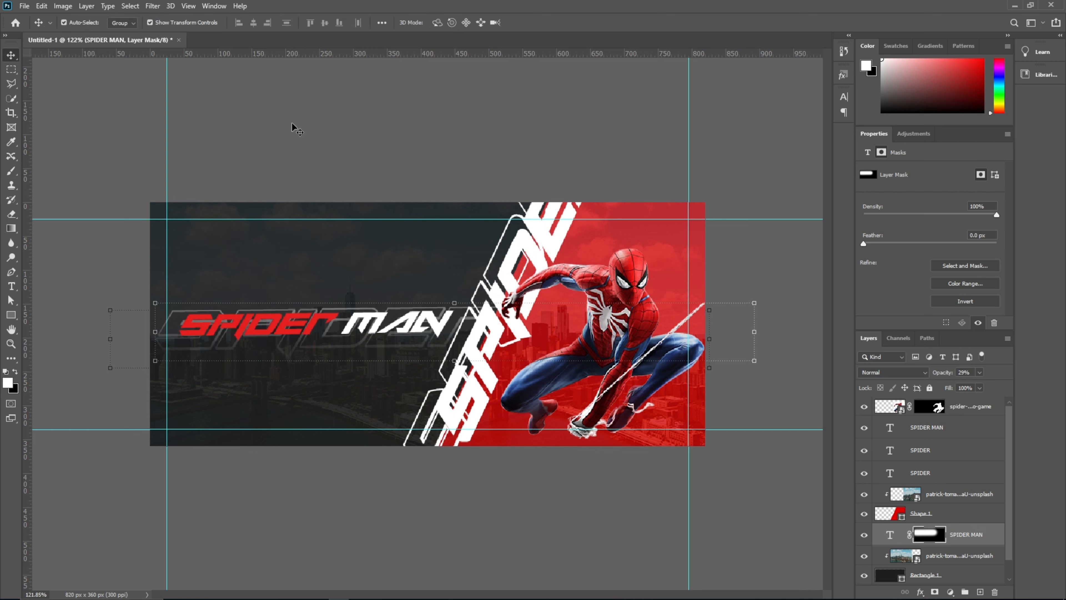
click(369, 118)
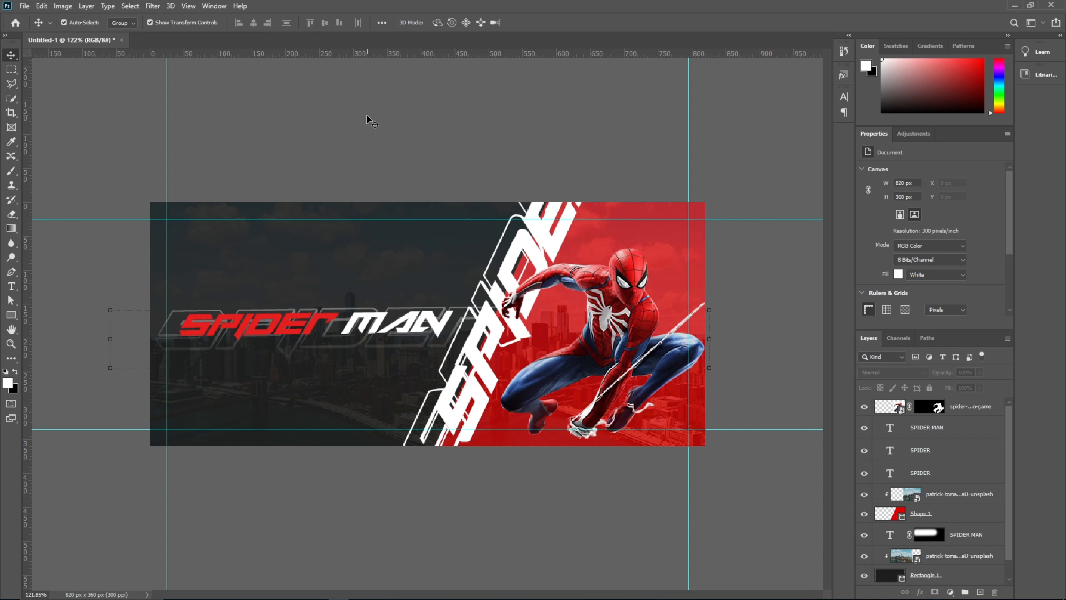
Step: Add the text NO WAY HOME at 8 pt above the SPIDER MAN title
click(11, 286)
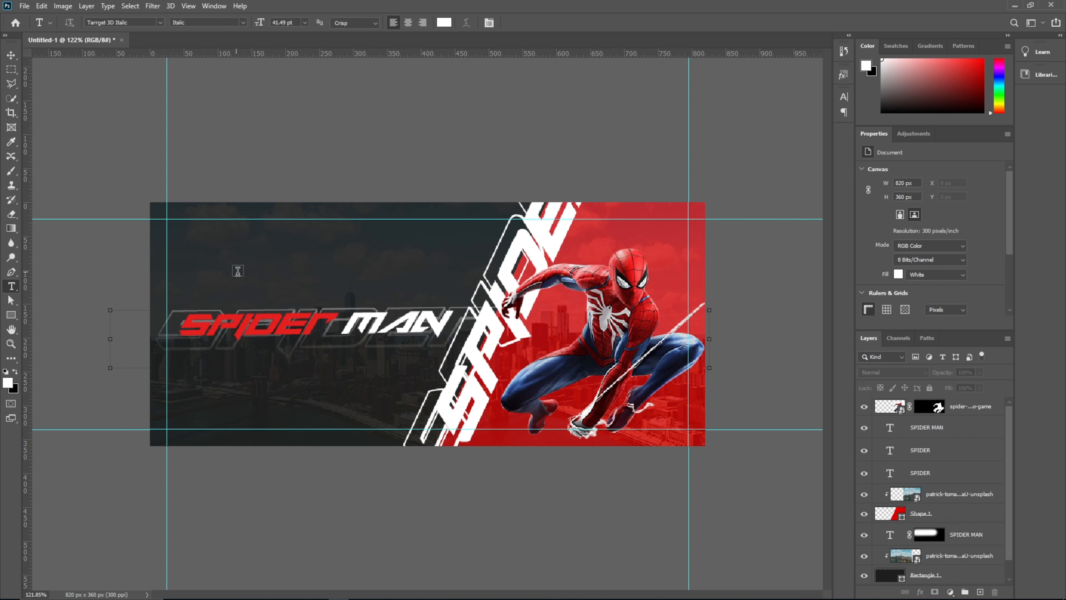
click(248, 277)
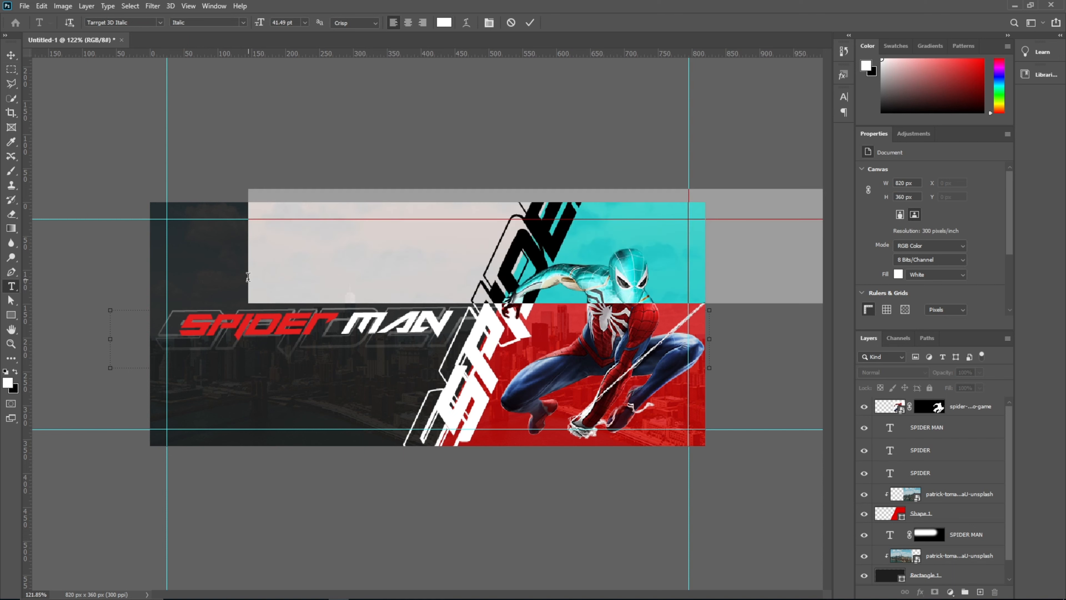
click(305, 23)
click(289, 64)
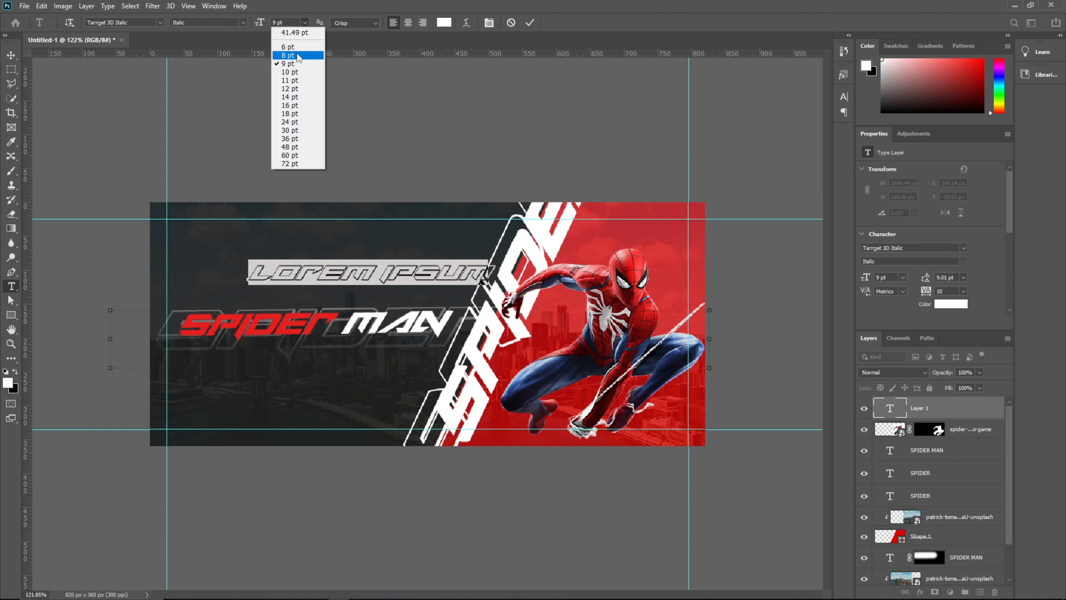
click(289, 54)
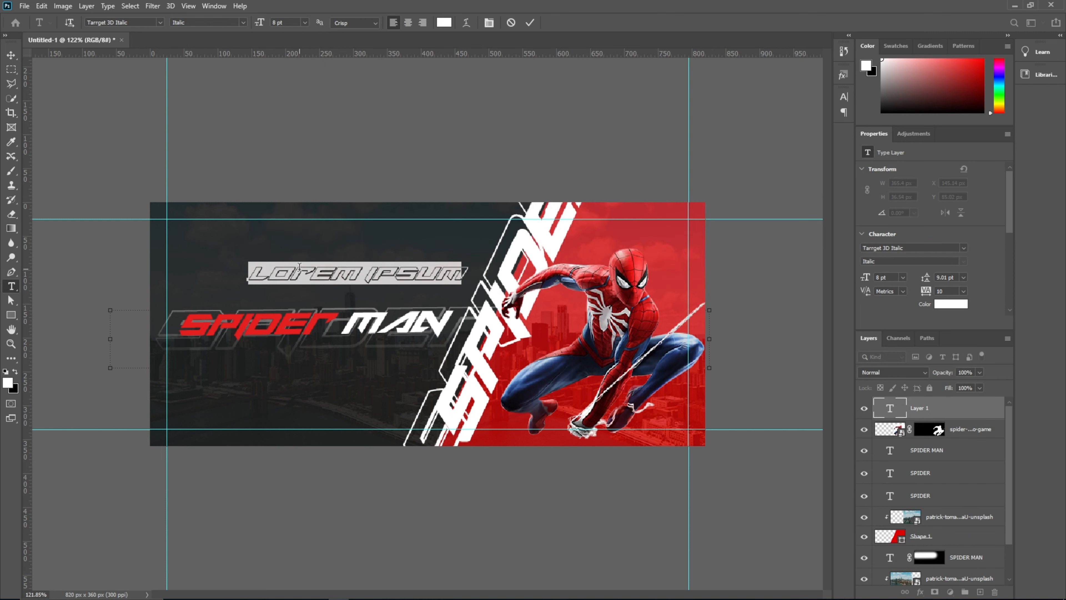
text(NO)
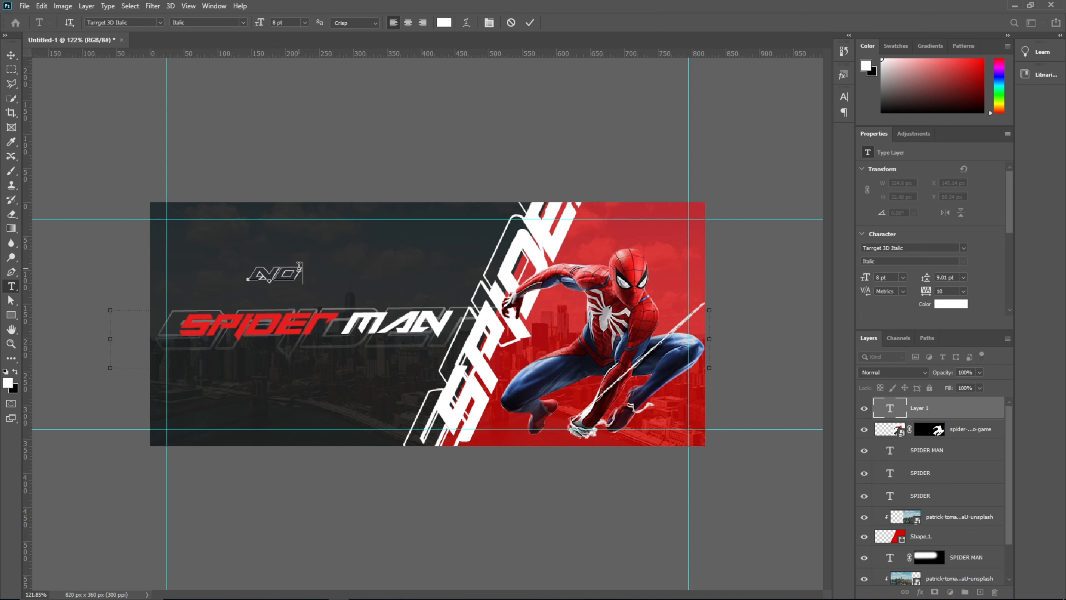
text( WAY HOM)
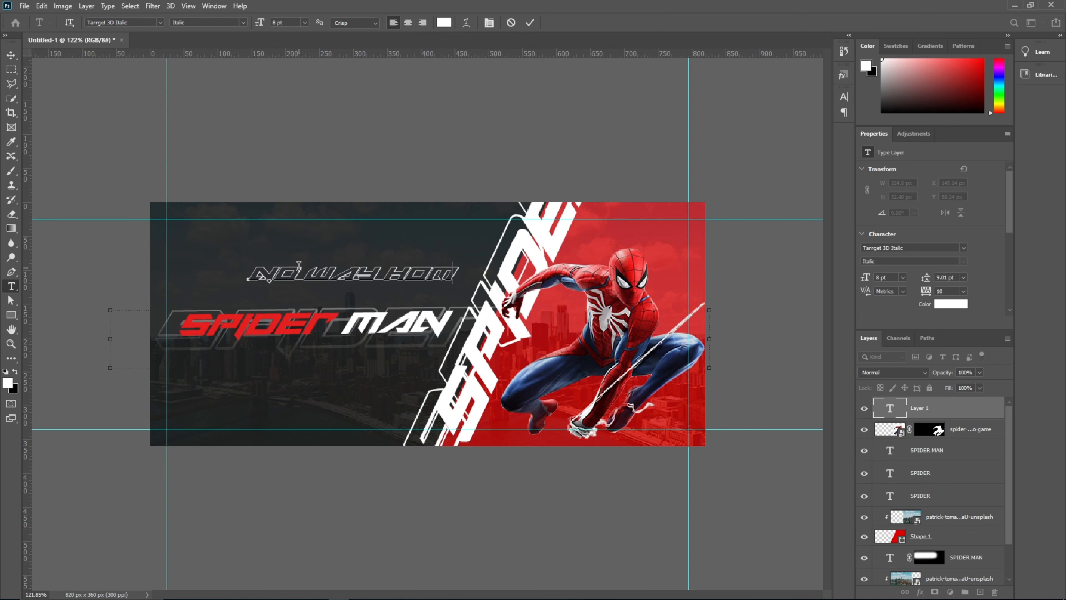
text(E)
Step: Set NO WAY HOME to Tarrget Condensed Italic at 5 pt and place it centered just above the SPIDER MAN title
key(ctrl+a)
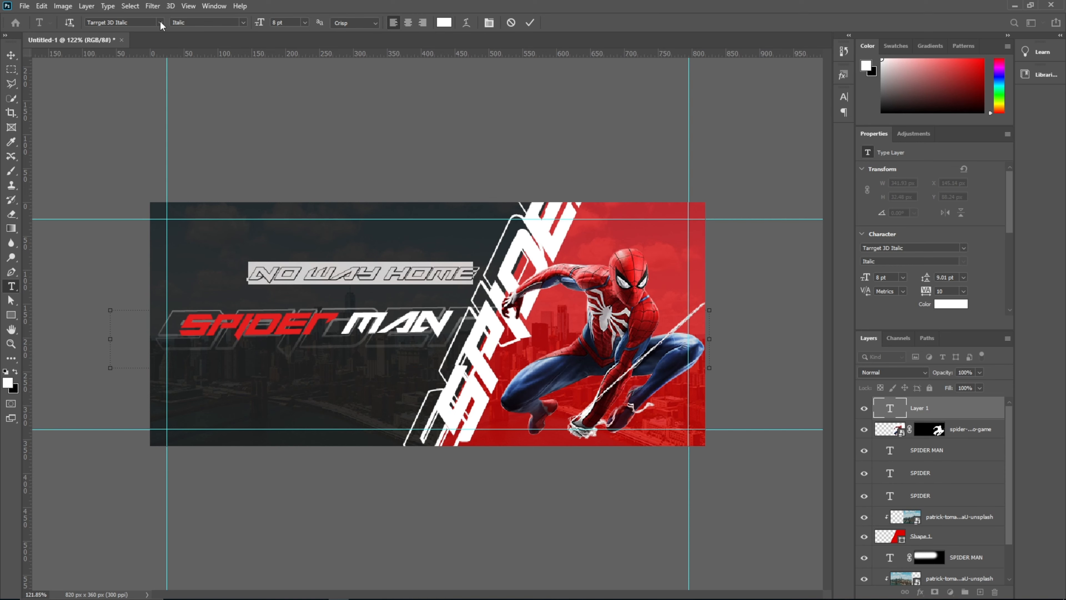
click(161, 25)
key(Escape)
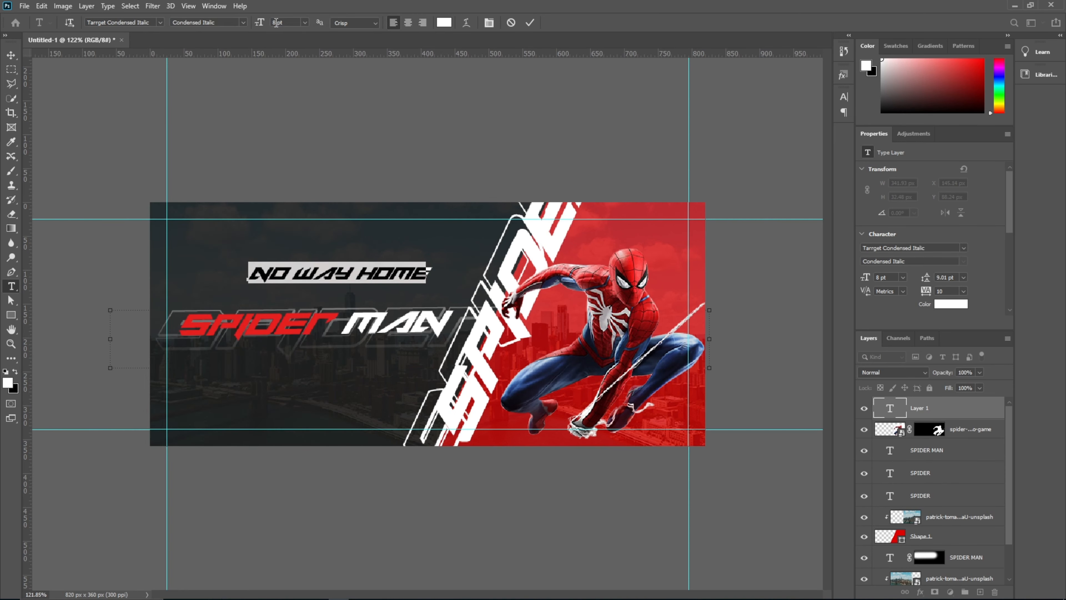
key(Down)
key(Down)
key(Down)
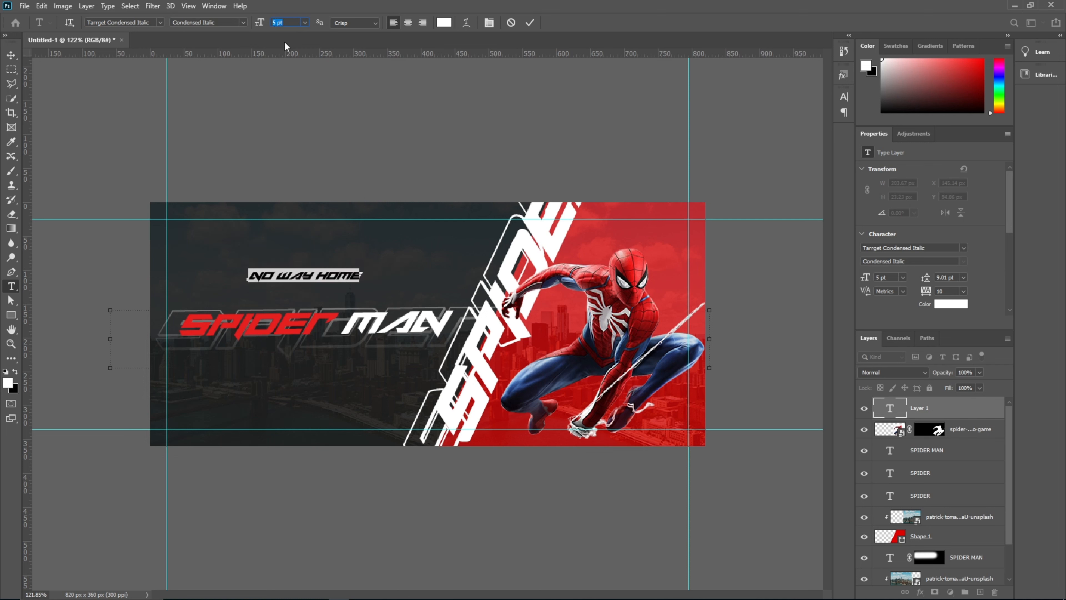
click(11, 56)
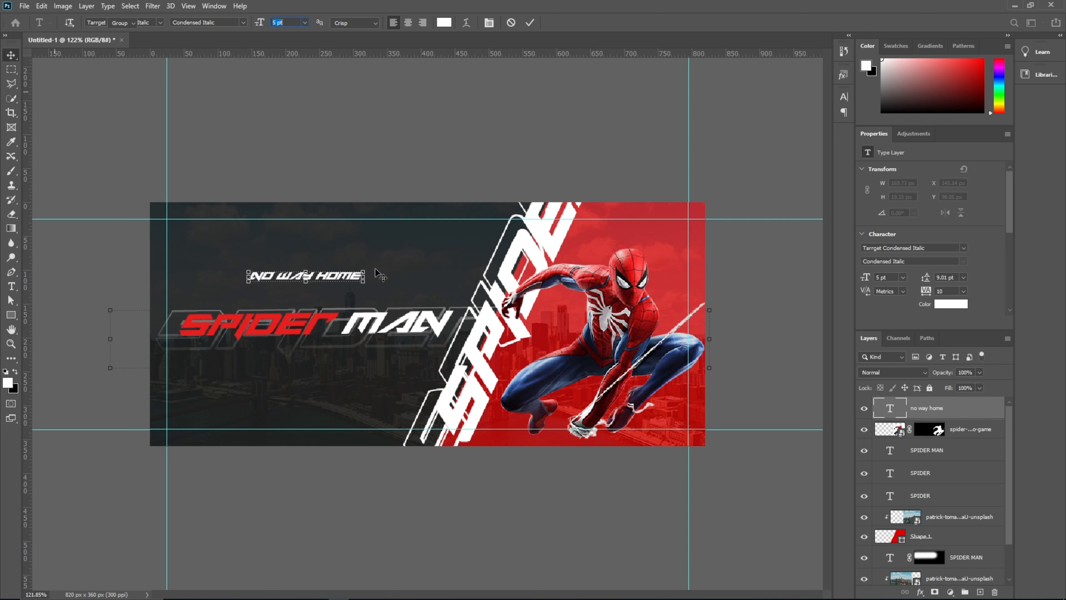
mouse_move(359, 296)
mouse_down()
mouse_move(372, 304)
mouse_move(348, 303)
mouse_up()
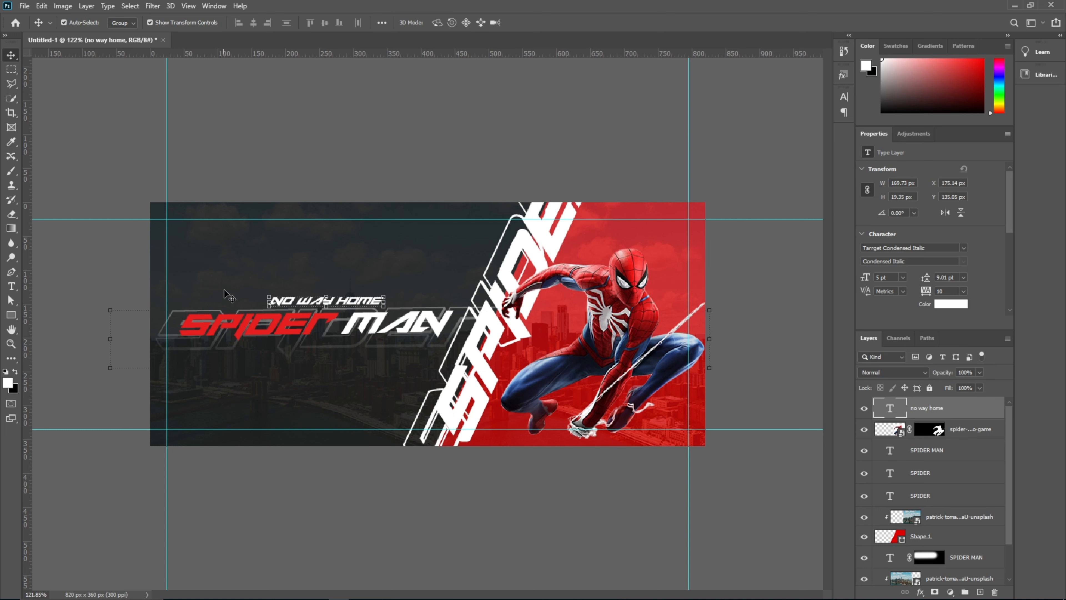
click(106, 165)
Step: Add the text NAME in Arial Regular below the SPIDER MAN title
click(13, 287)
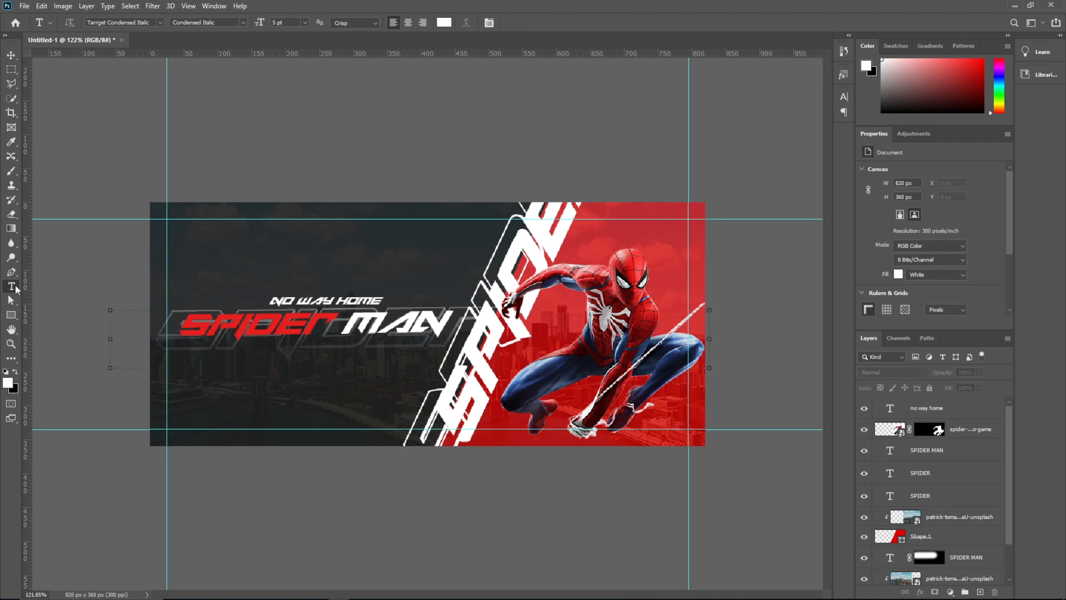
click(151, 22)
text(ar)
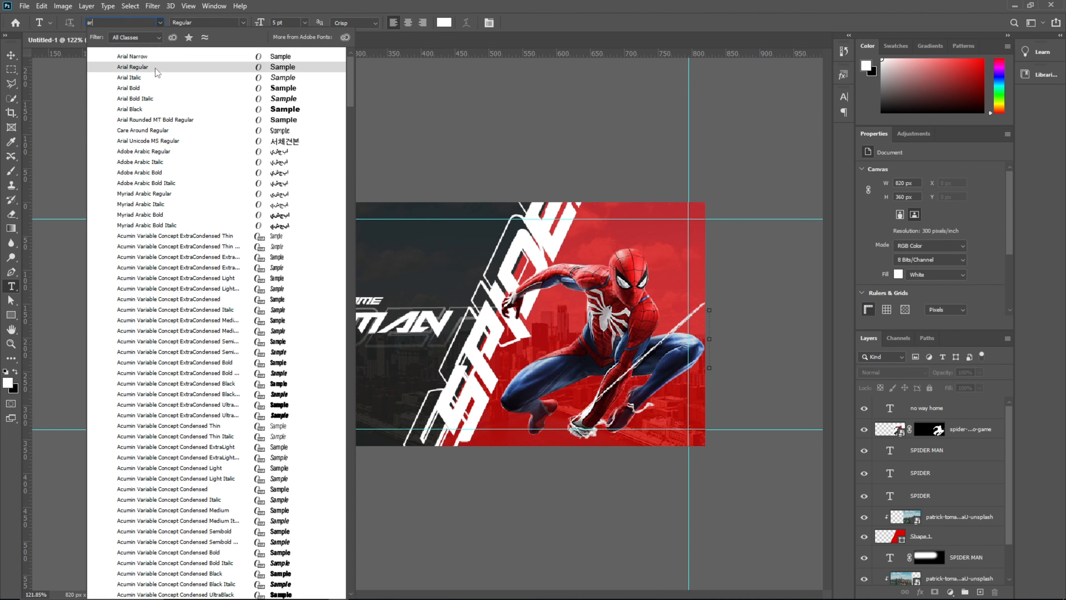
click(156, 69)
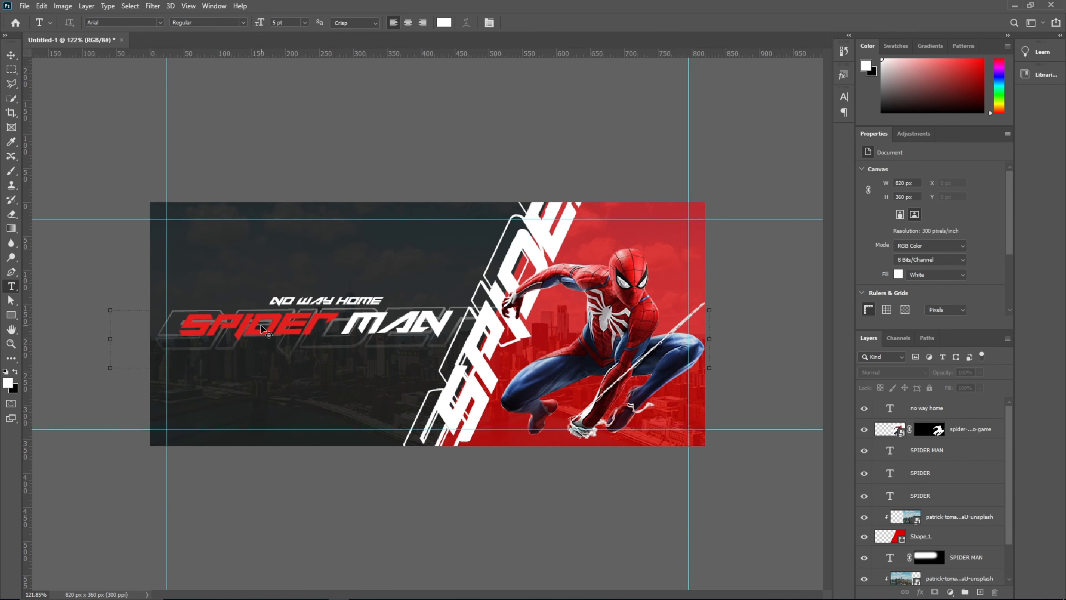
scroll(428, 323, up, 1)
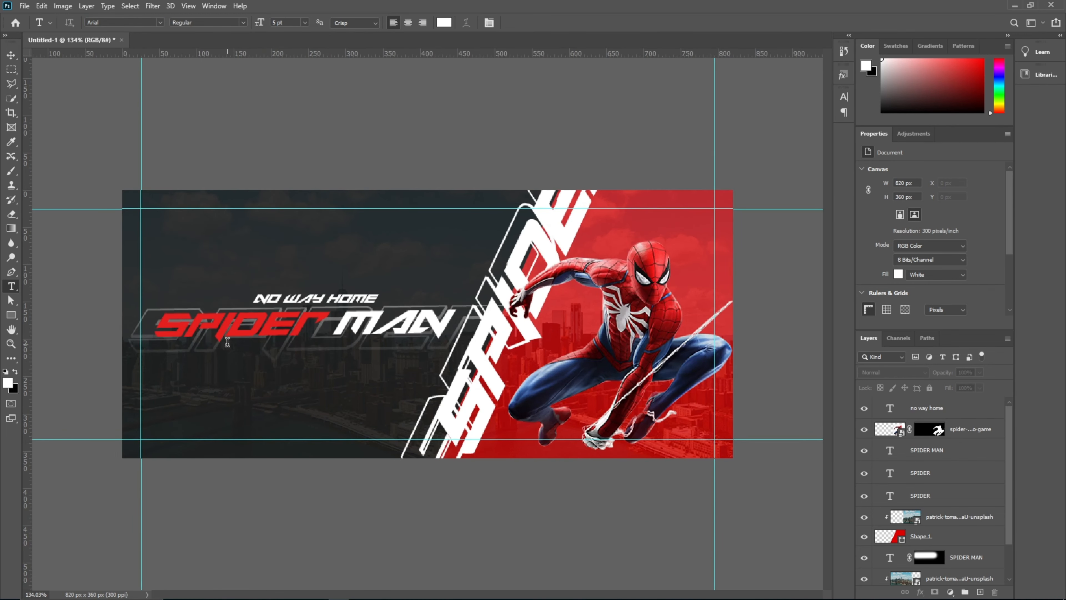
click(186, 384)
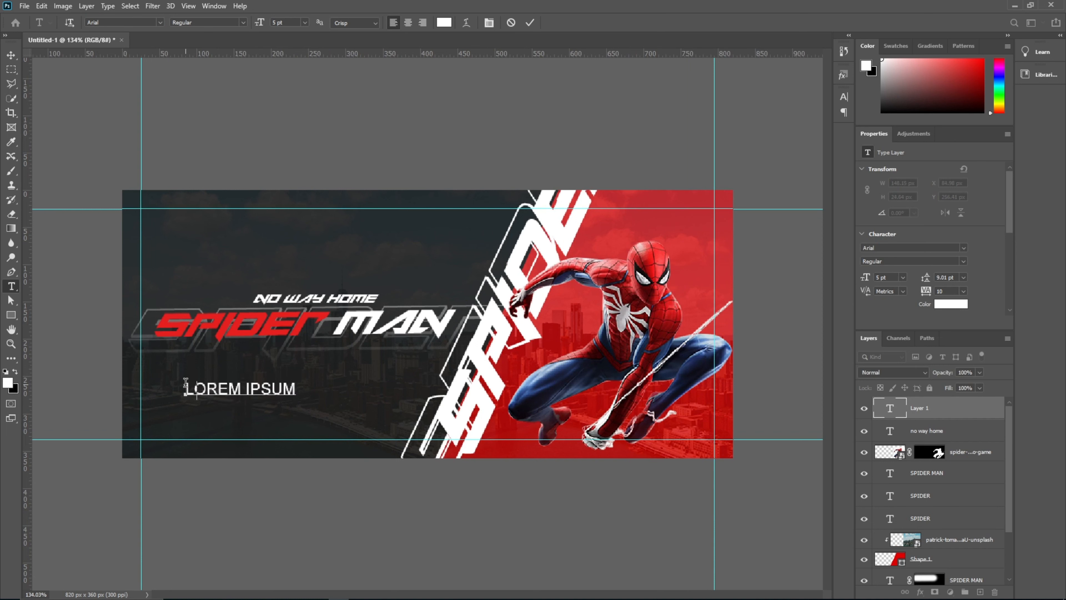
text(NAME)
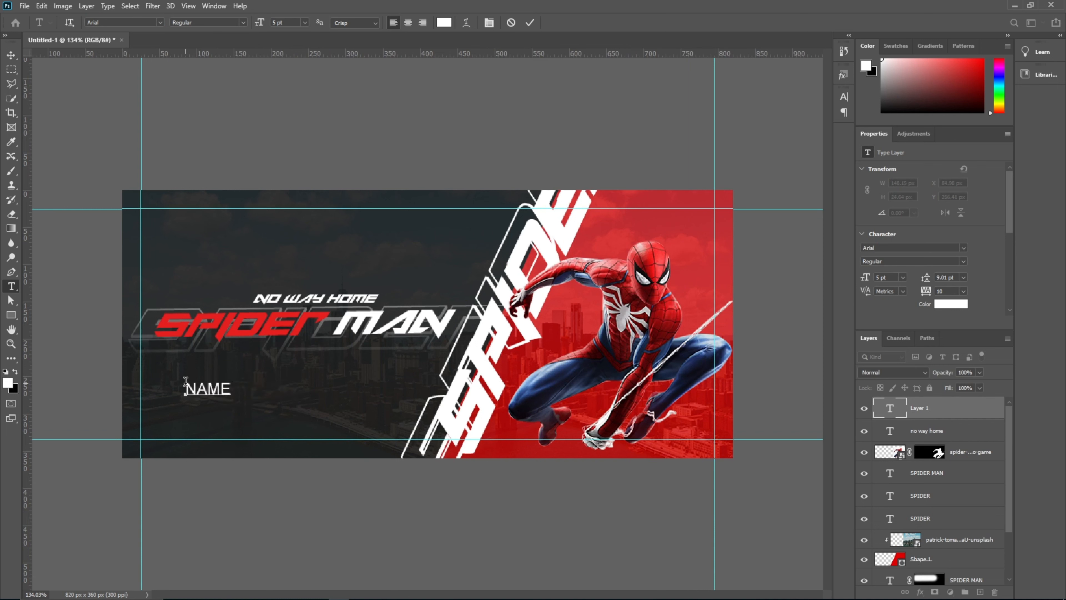
Step: Set the NAME text to Arial Italic at 4 pt
key(ctrl+a)
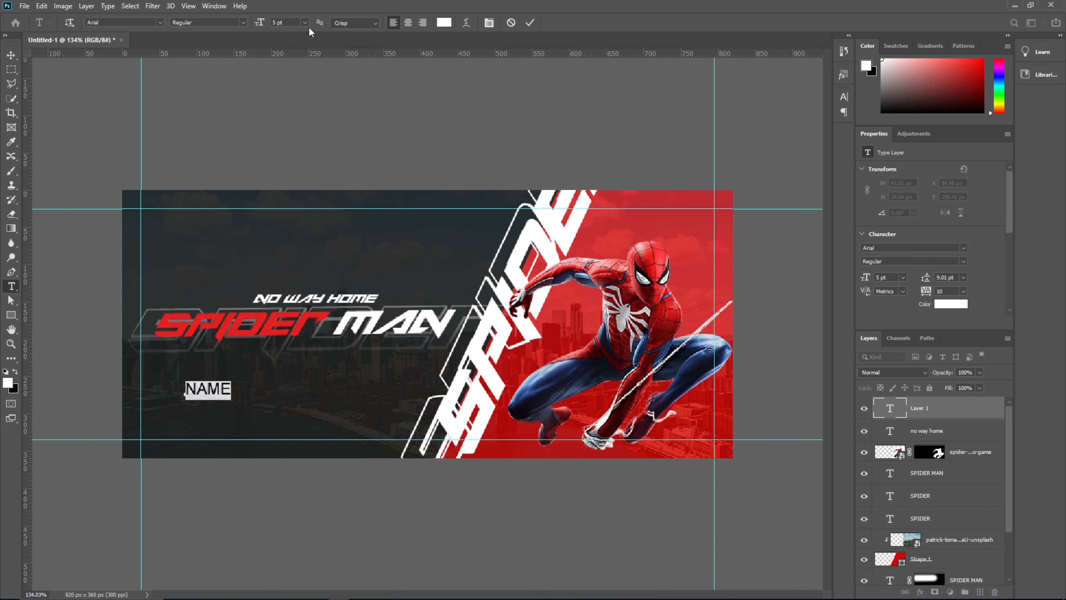
key(Down)
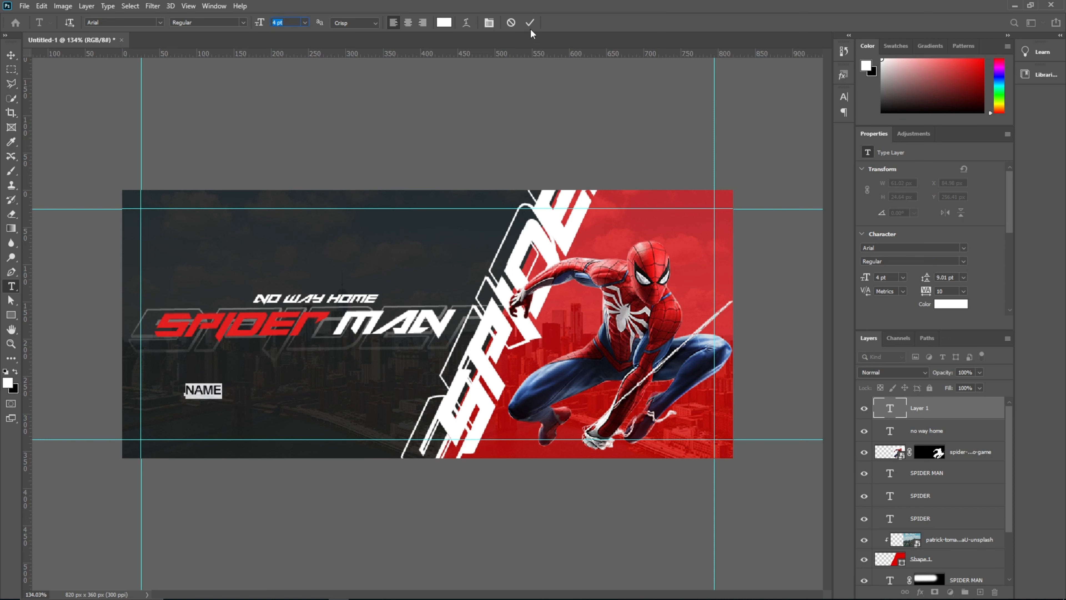
click(243, 22)
click(227, 68)
click(246, 23)
click(183, 51)
Step: Extend the NAME text into the line NAME / INSTA / TWITTER with wide spaces around the slashes
click(224, 392)
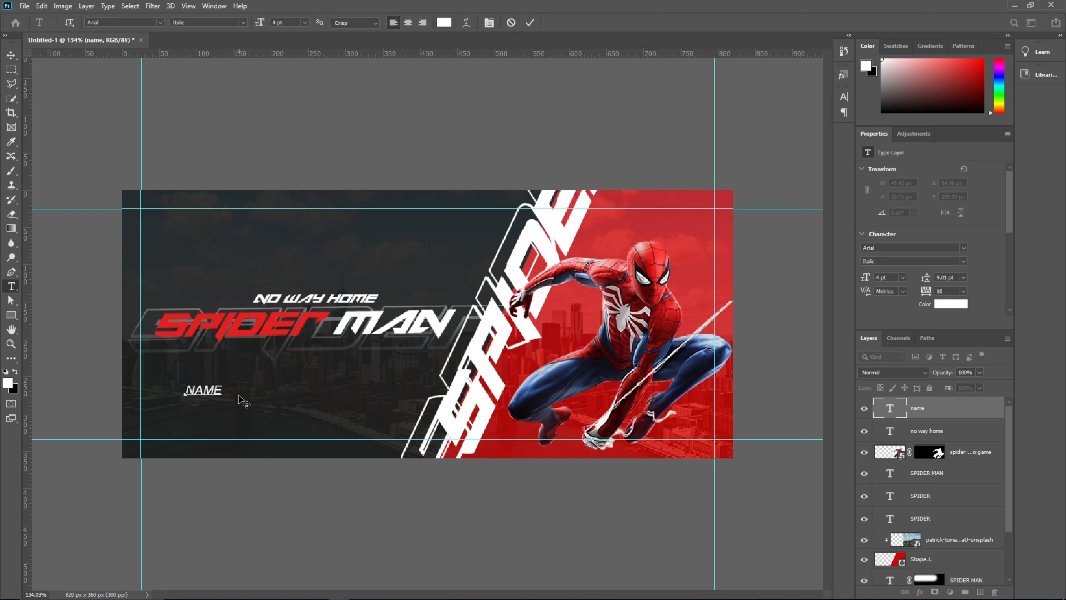
text(/      INSTA    /      TWITTER)
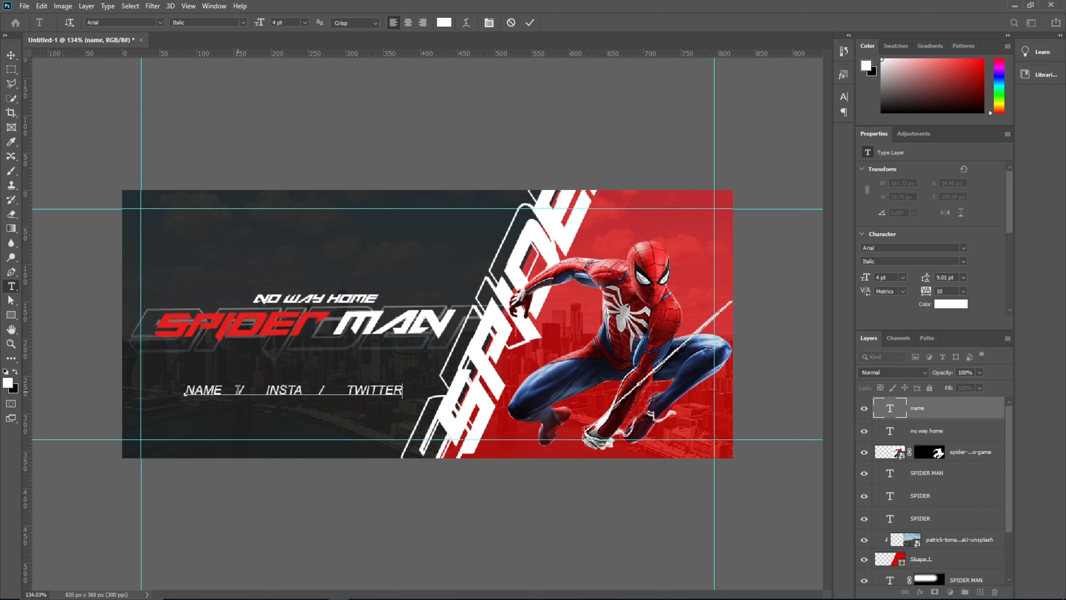
click(11, 55)
Step: Move the NAME / INSTA / TWITTER line under the title and duplicate it below, with the copy reading SPYART GRAPHIC
mouse_move(291, 393)
mouse_down()
mouse_move(307, 354)
mouse_move(299, 376)
mouse_up()
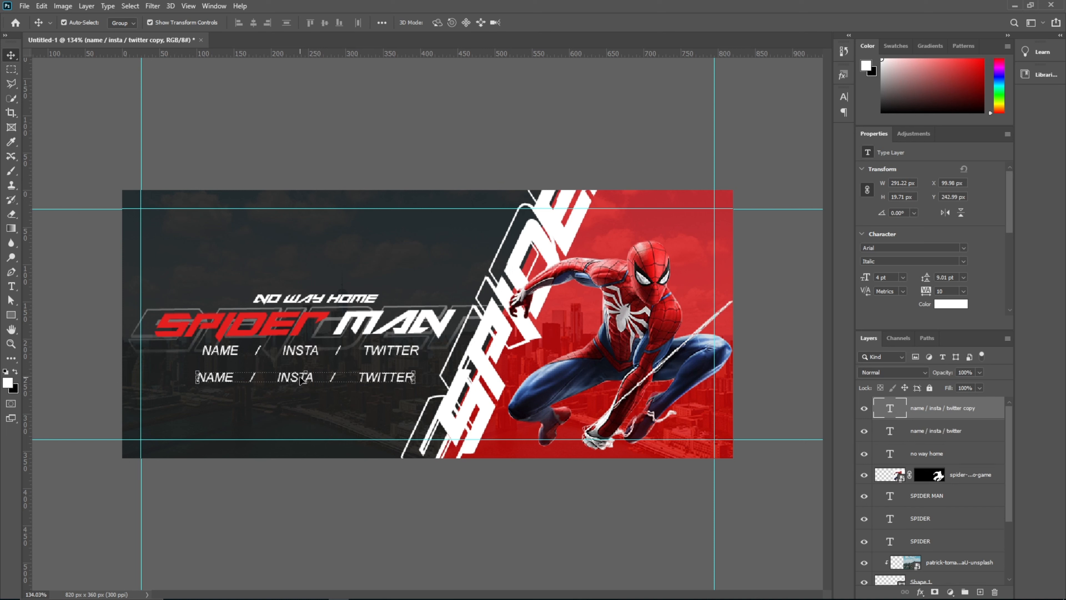
double_click(299, 376)
text(SPYART H)
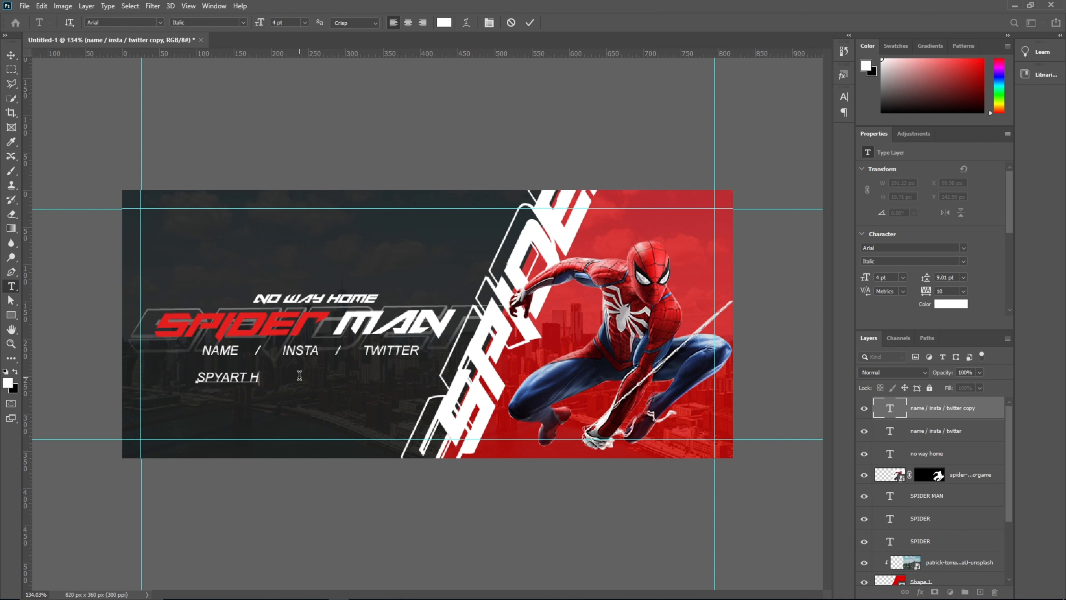
key(BackSpace)
text(GRAPHIC)
Step: Set SPYART GRAPHIC to Arial Narrow at 3 pt and widen its letter spacing
key(ctrl+a)
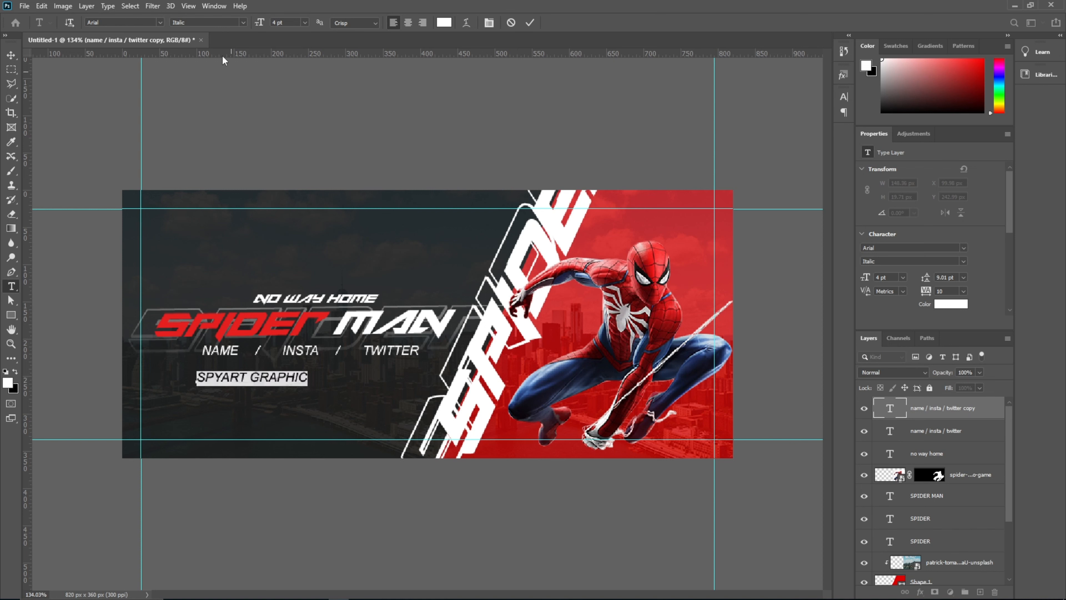
click(243, 23)
click(189, 34)
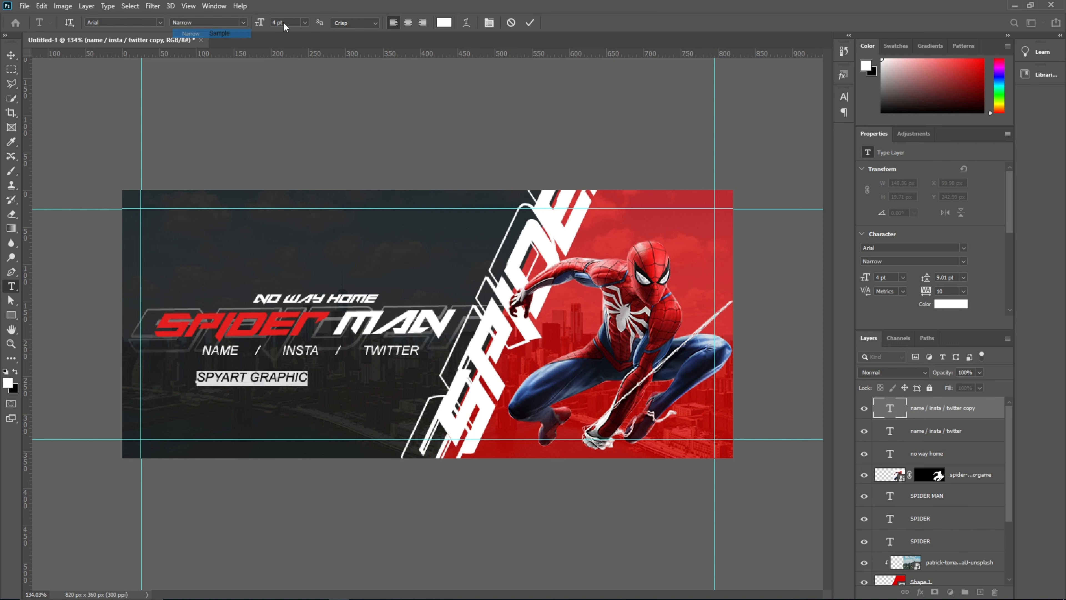
scroll(276, 22, down, 1)
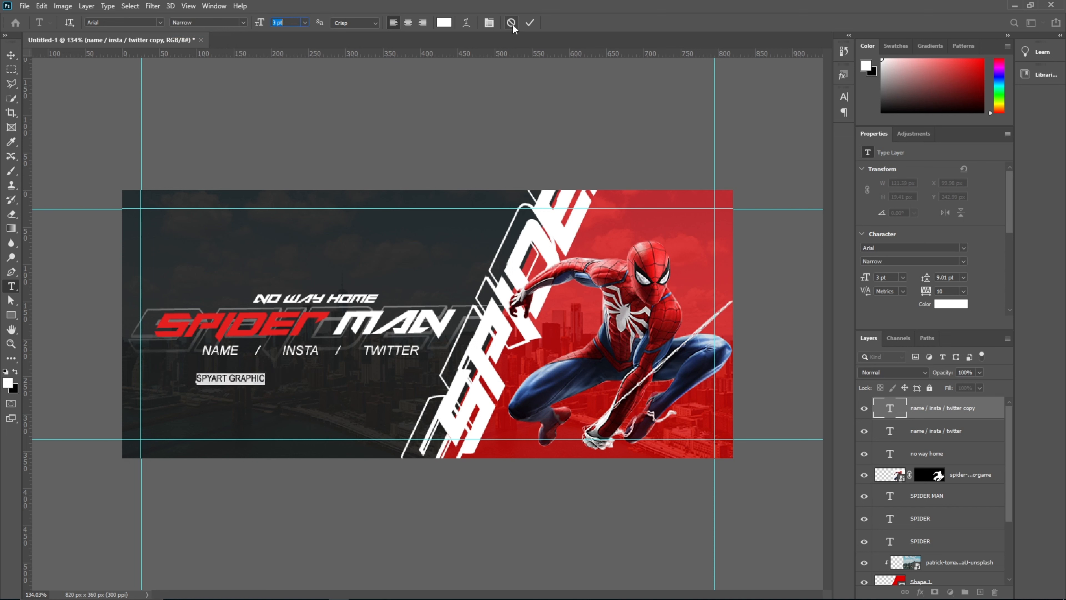
click(529, 23)
key(v)
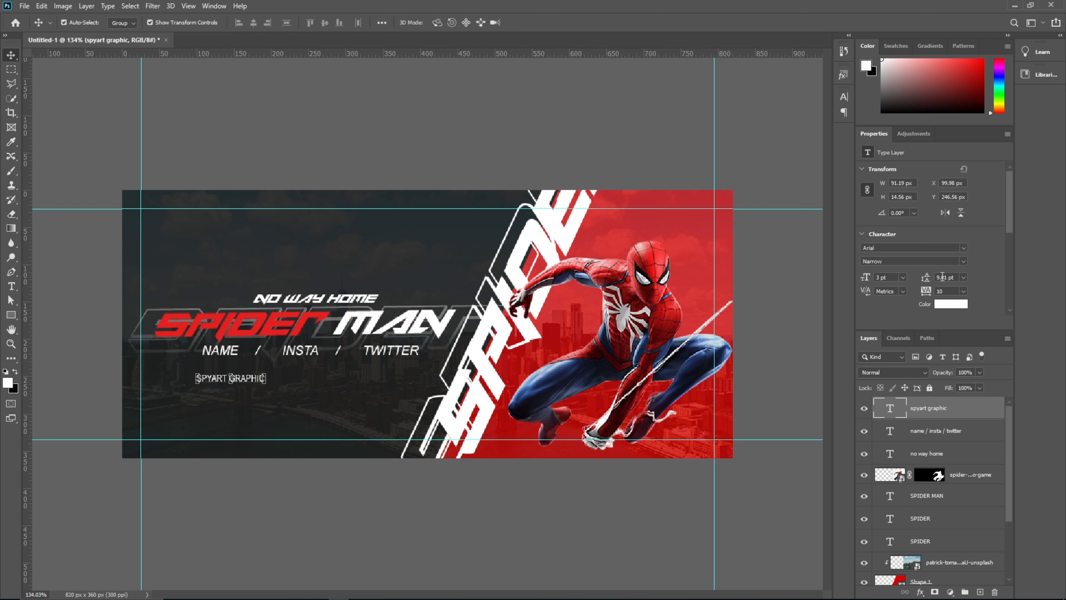
scroll(942, 290, up, 20)
scroll(942, 290, up, 12)
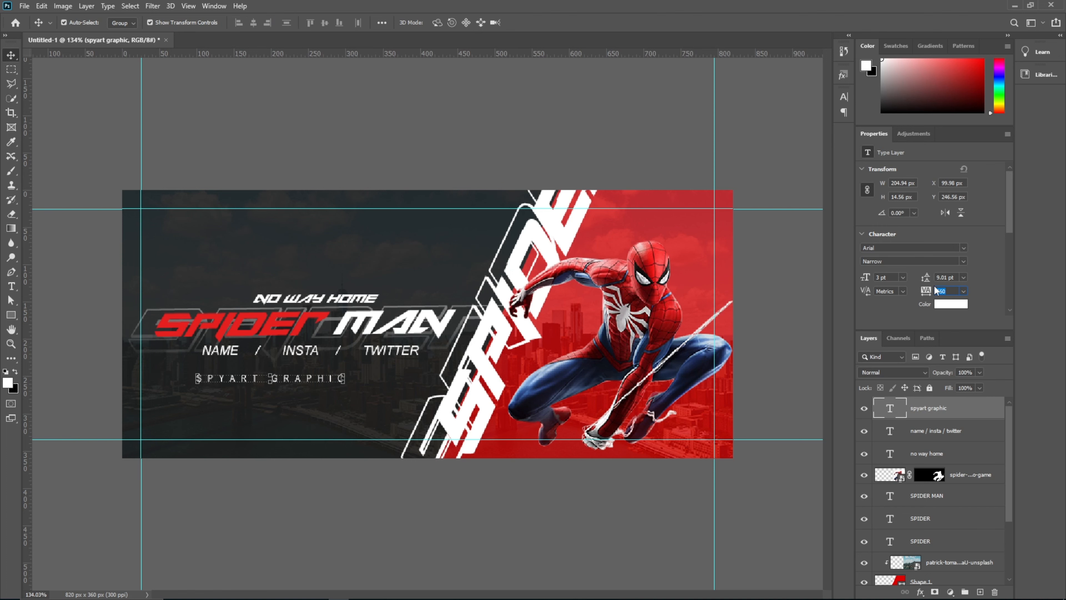